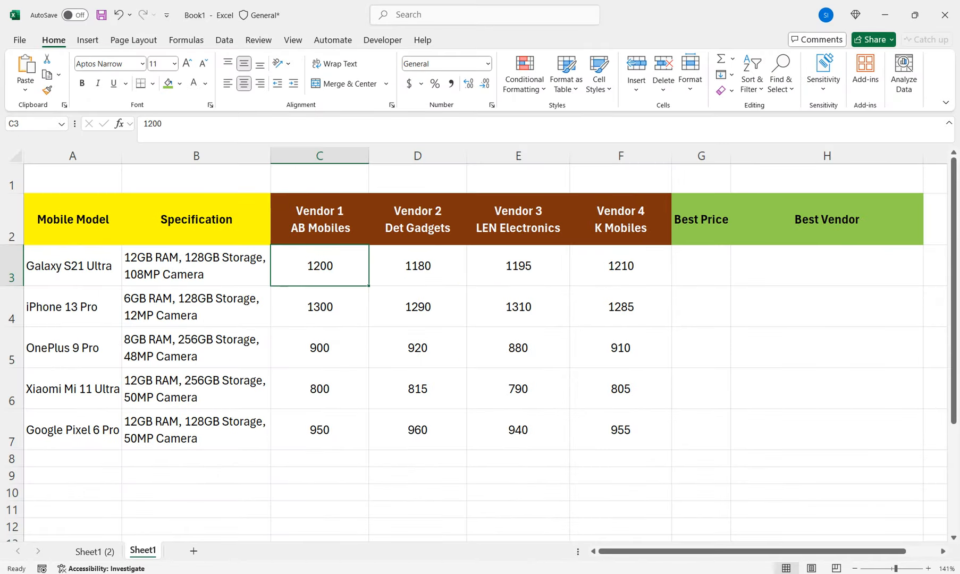
Step: Enter =MIN(C3:F3) as the Best Price in G3 of Sheet1 and fill it down to G7
{"action": "left_click", "coordinate": [94, 551]}
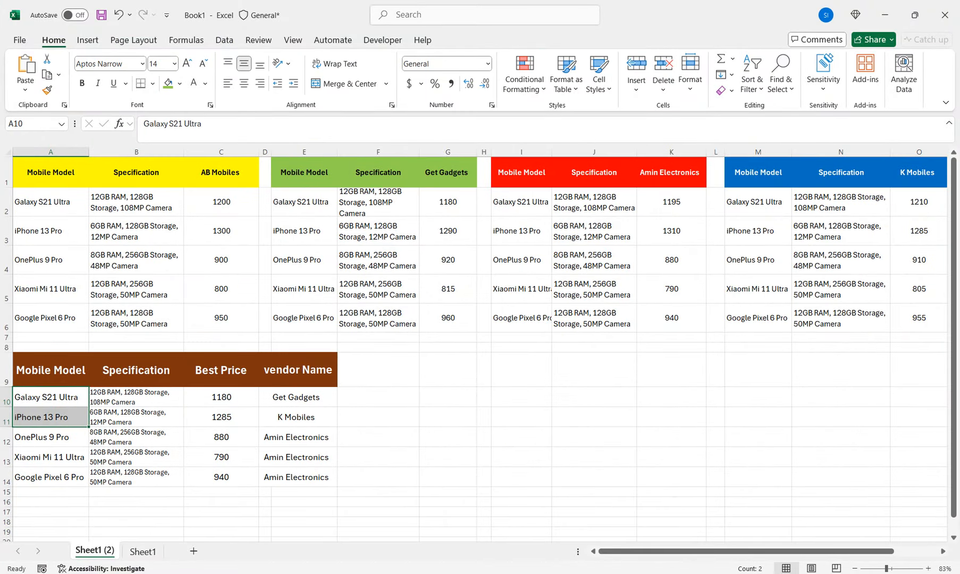
{"action": "left_click", "coordinate": [143, 551]}
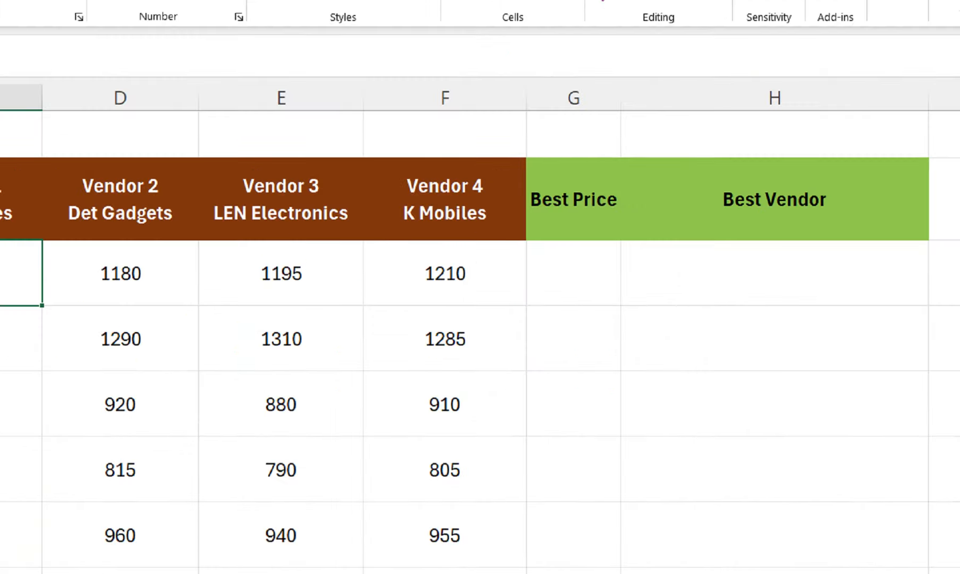
{"action": "left_click", "coordinate": [573, 273]}
{"action": "type", "text": "=min("}
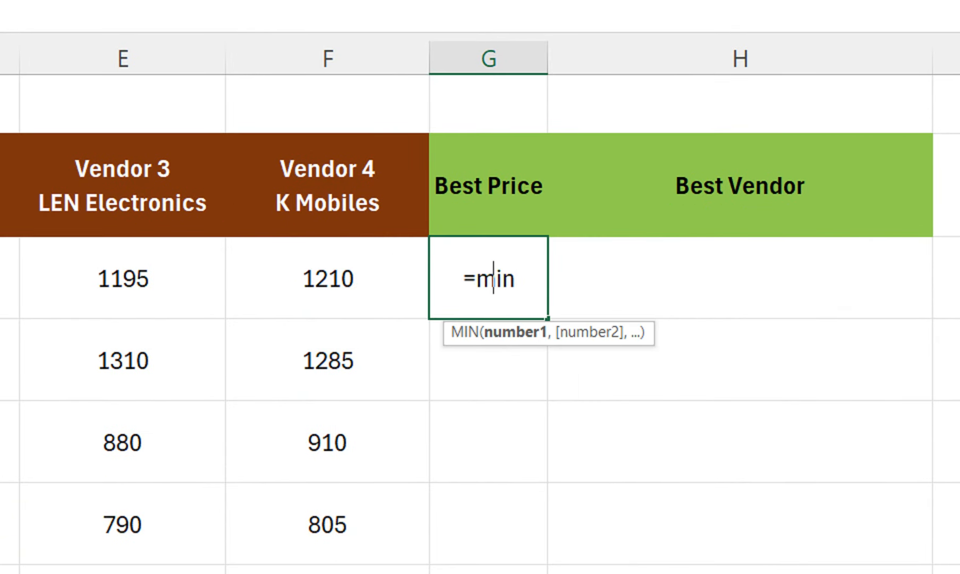
{"action": "key", "text": "Tab"}
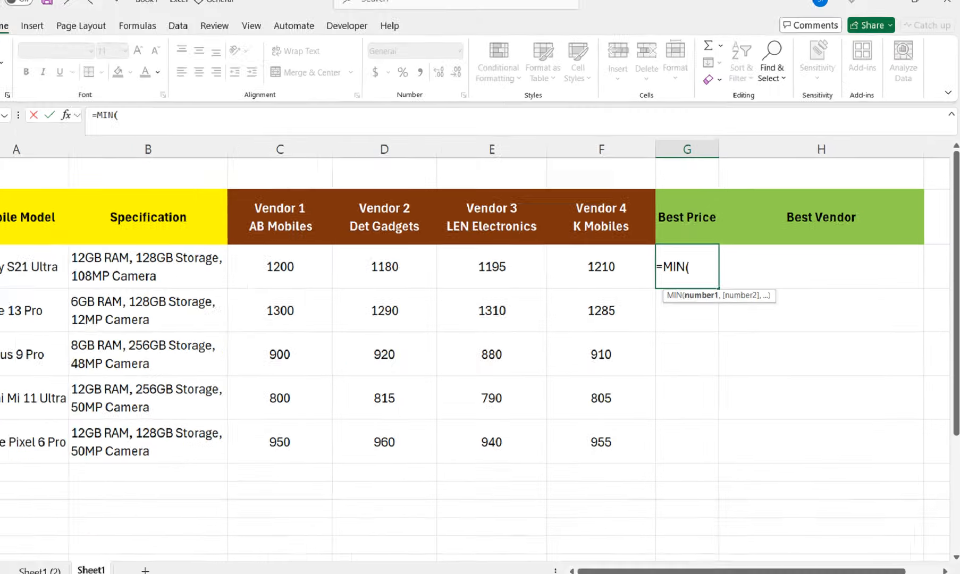
{"action": "key", "text": "Left"}
{"action": "key", "text": "shift+Left"}
{"action": "key", "text": "shift+Left"}
{"action": "key", "text": "shift+Left"}
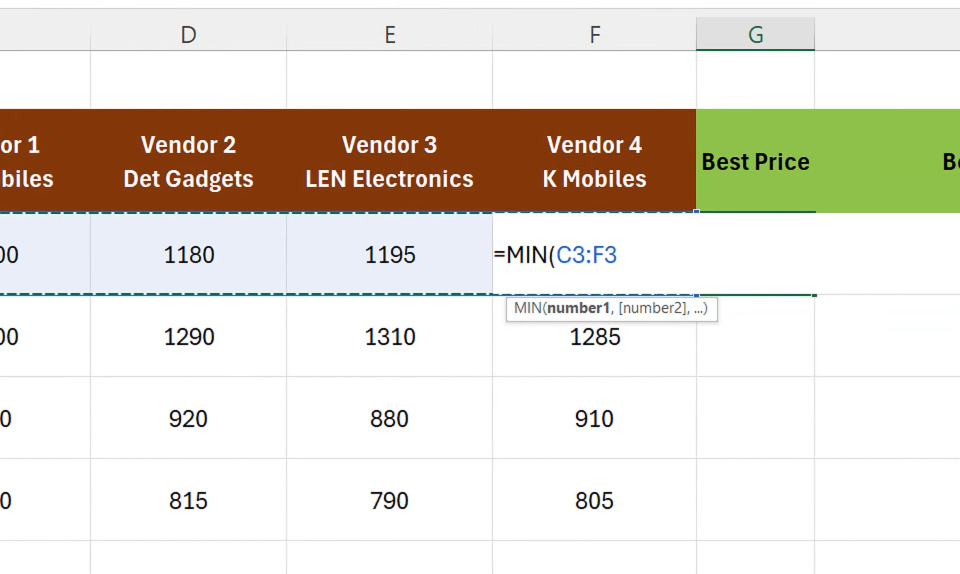
{"action": "type", "text": ")"}
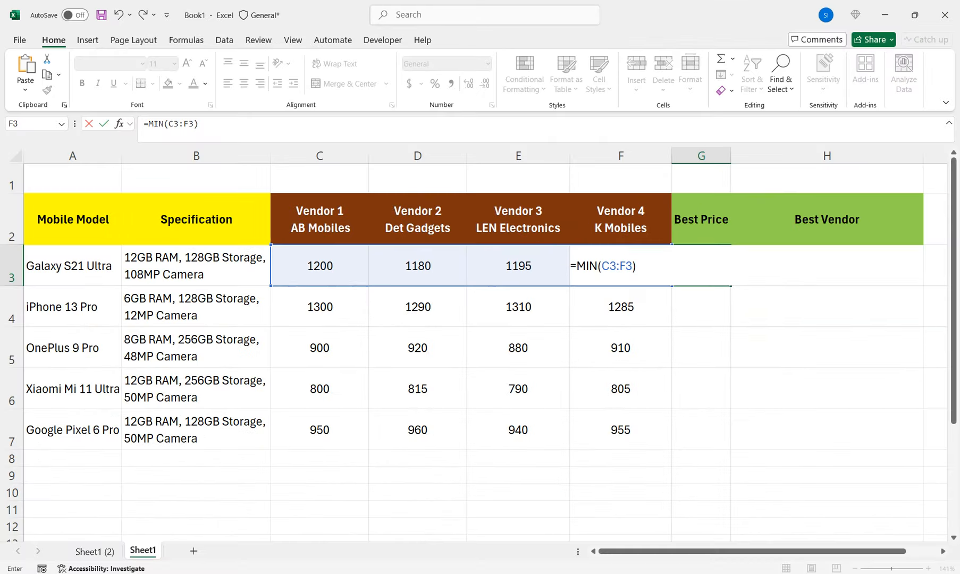
{"action": "key", "text": "Return"}
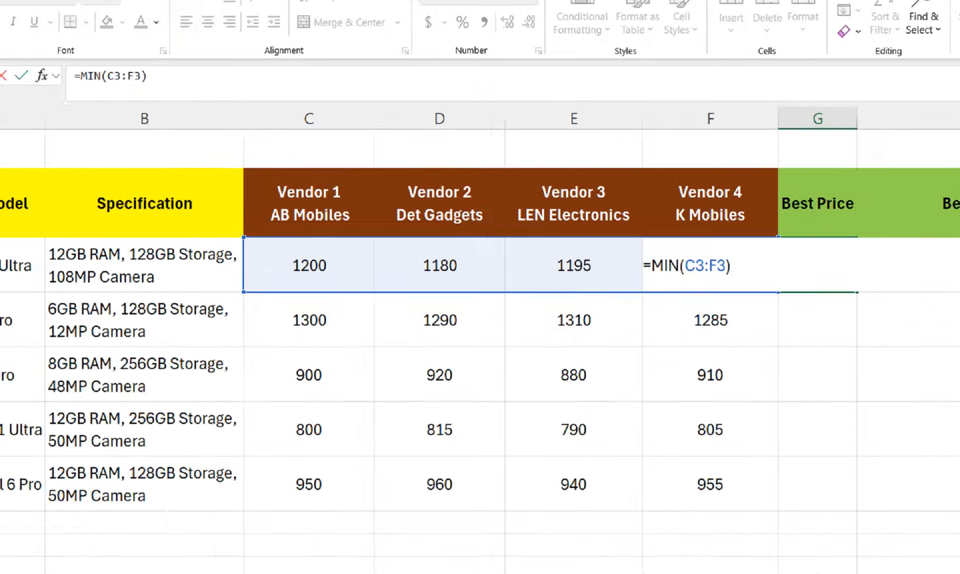
{"action": "key", "text": "Return"}
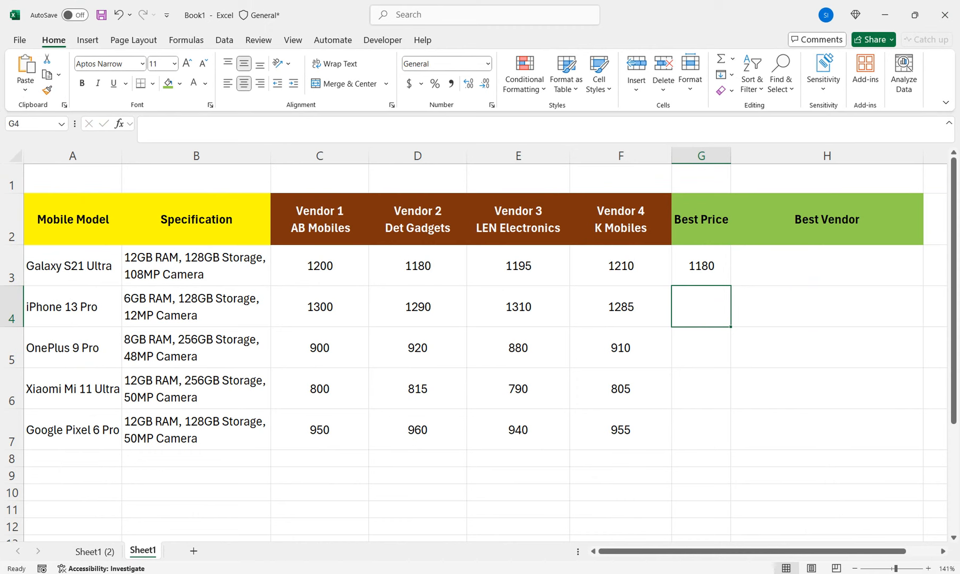
{"action": "left_click", "coordinate": [701, 266]}
{"action": "left_click_drag", "start_coordinate": [730, 286], "coordinate": [730, 449]}
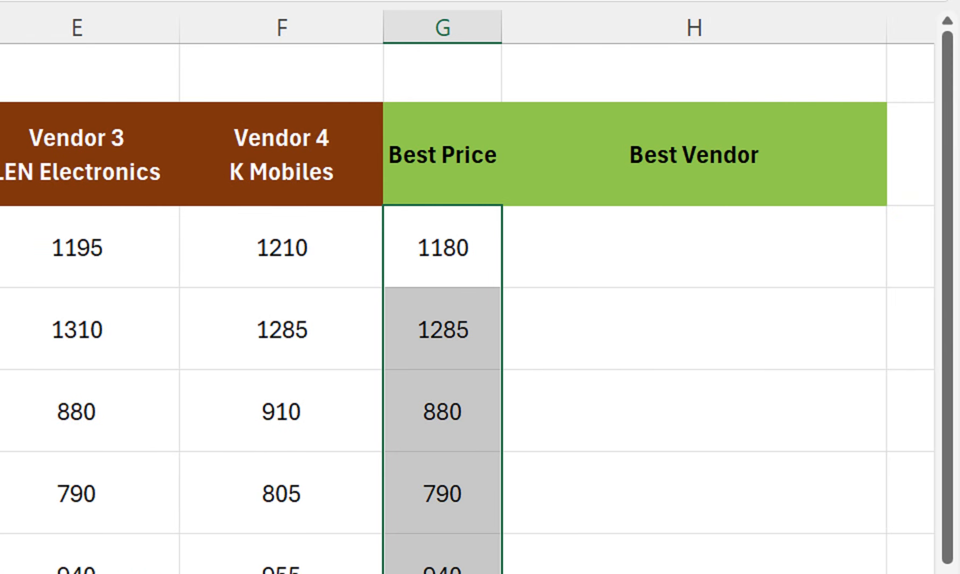
Step: Begin the Best Vendor formula in H3 with IFERROR and INDEX, using the absolute vendor header range $C$2:$F$2 as the array
{"action": "left_click", "coordinate": [846, 247]}
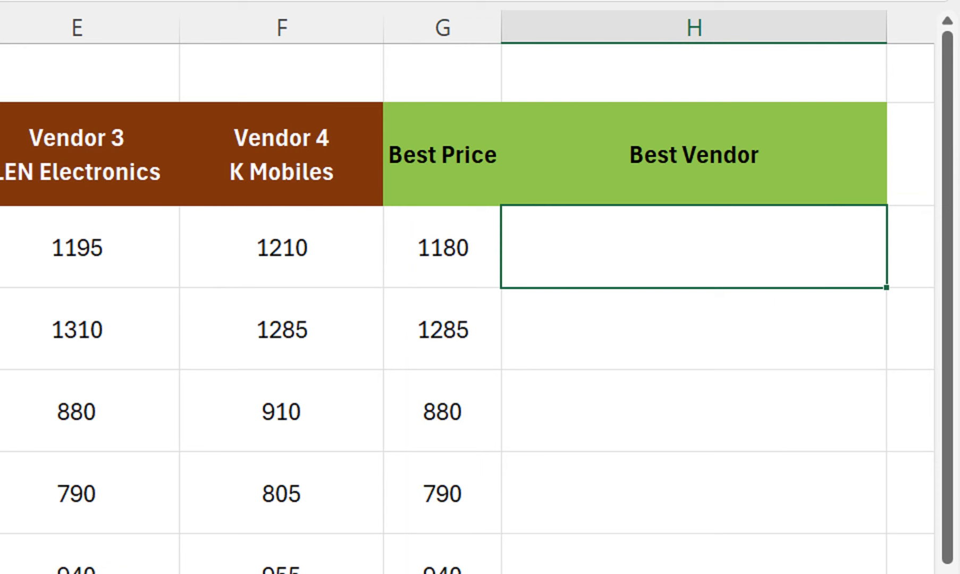
{"action": "type", "text": "=in"}
{"action": "key", "text": "BackSpace"}
{"action": "type", "text": "f"}
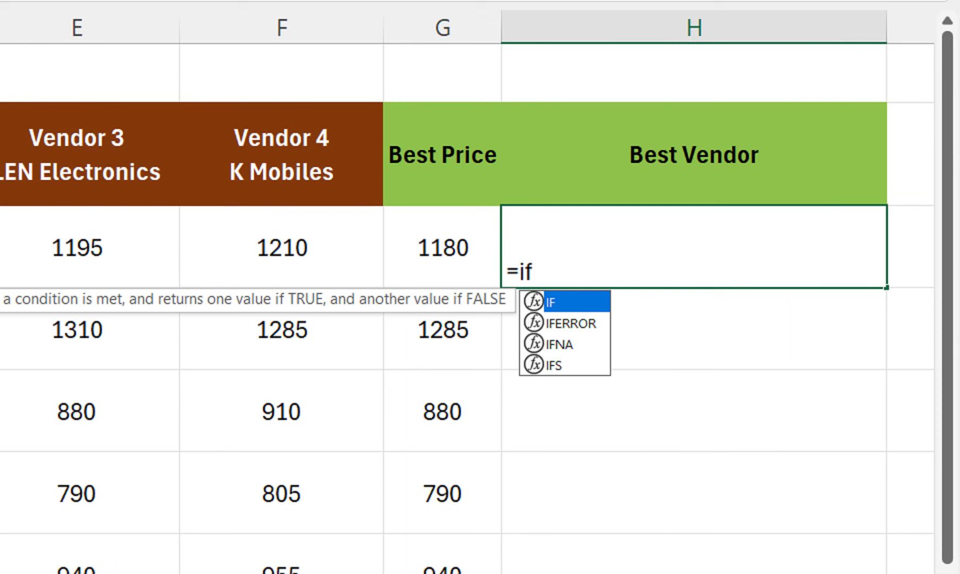
{"action": "key", "text": "Down"}
{"action": "key", "text": "Tab"}
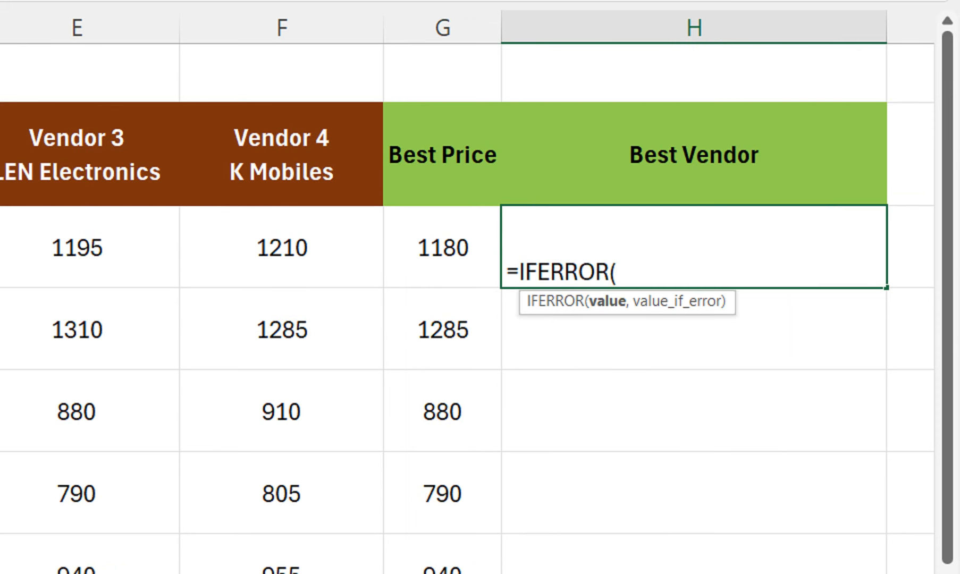
{"action": "type", "text": "ind"}
{"action": "key", "text": "Tab"}
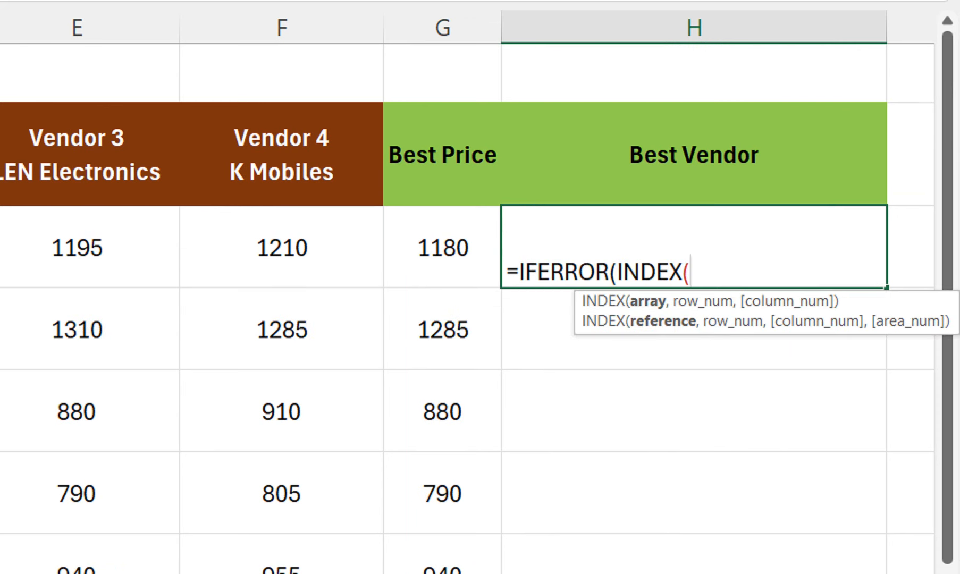
{"action": "left_click_drag", "start_coordinate": [107, 155], "coordinate": [710, 172]}
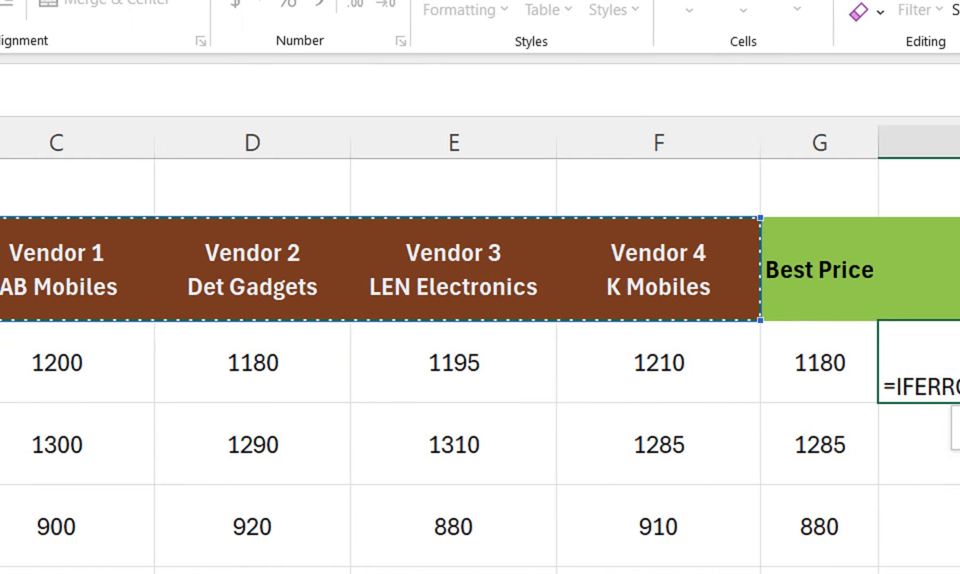
{"action": "key", "text": "F4"}
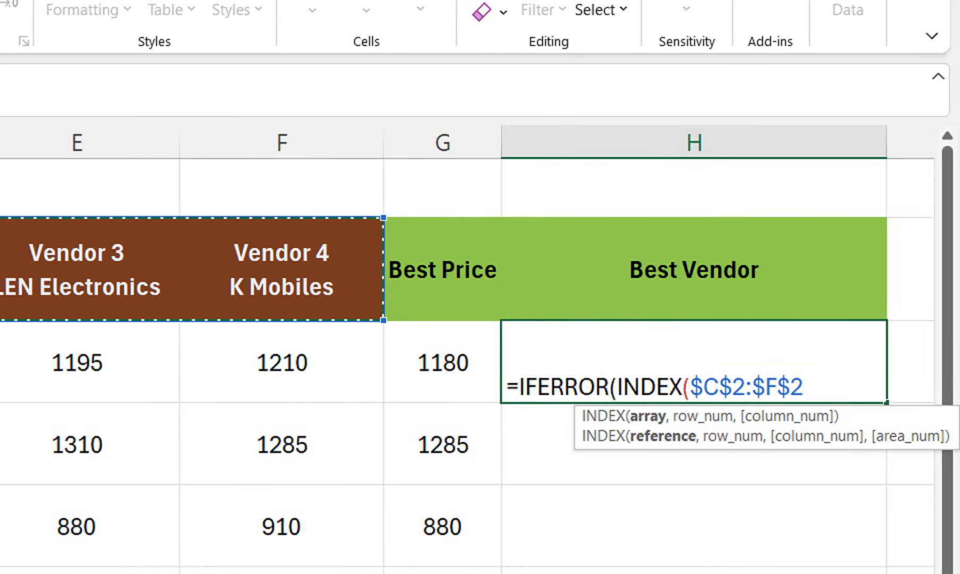
{"action": "type", "text": ","}
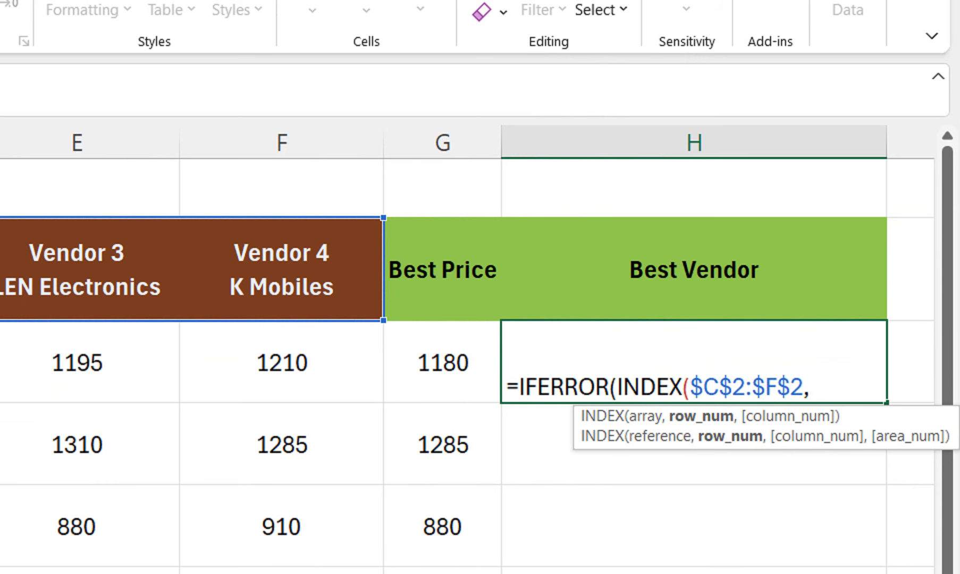
Step: Add a MATCH function as the INDEX row number, with MIN(C3:F3) as its lookup value
{"action": "type", "text": "mat"}
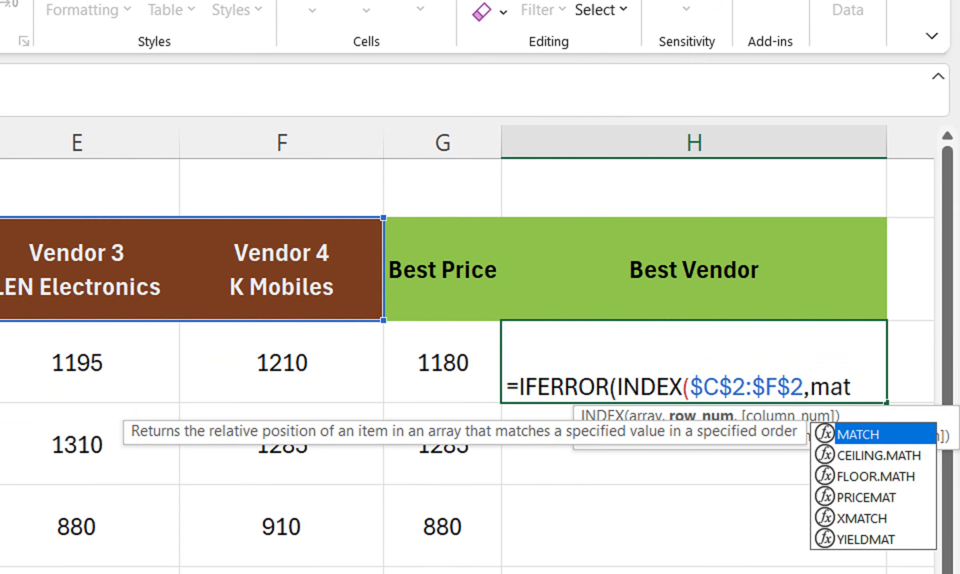
{"action": "key", "text": "Tab"}
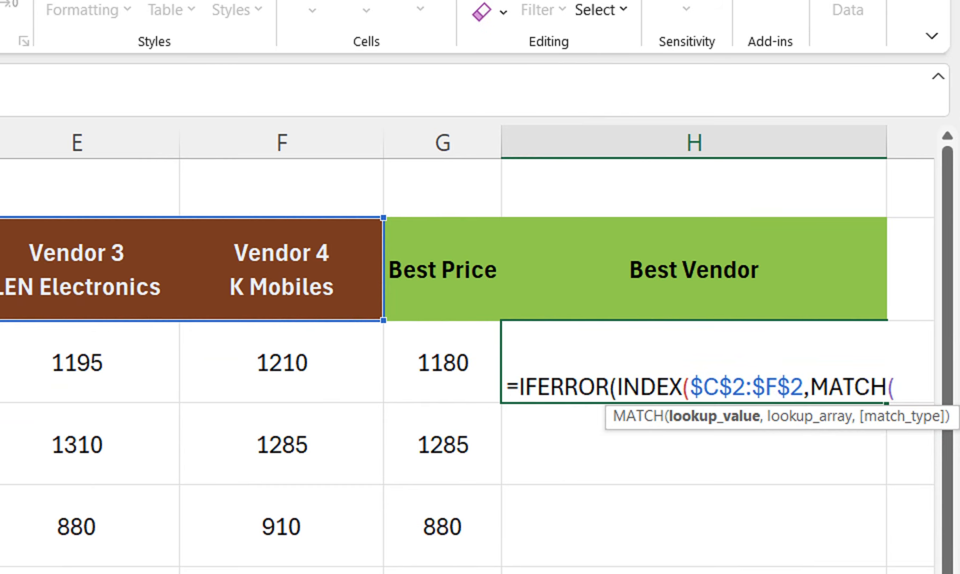
{"action": "left_click_drag", "start_coordinate": [282, 363], "coordinate": [319, 266]}
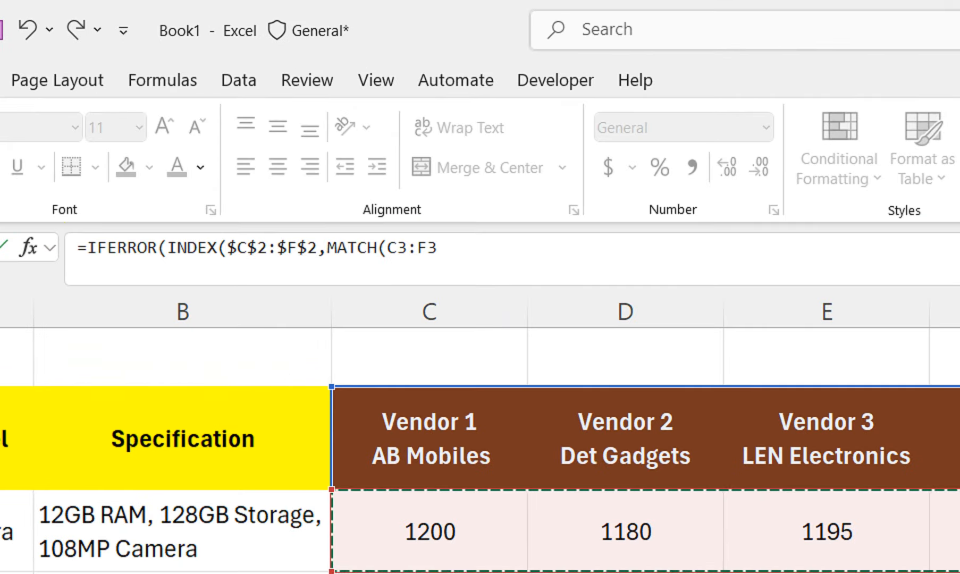
{"action": "left_click", "coordinate": [329, 158]}
{"action": "type", "text": "MIN("}
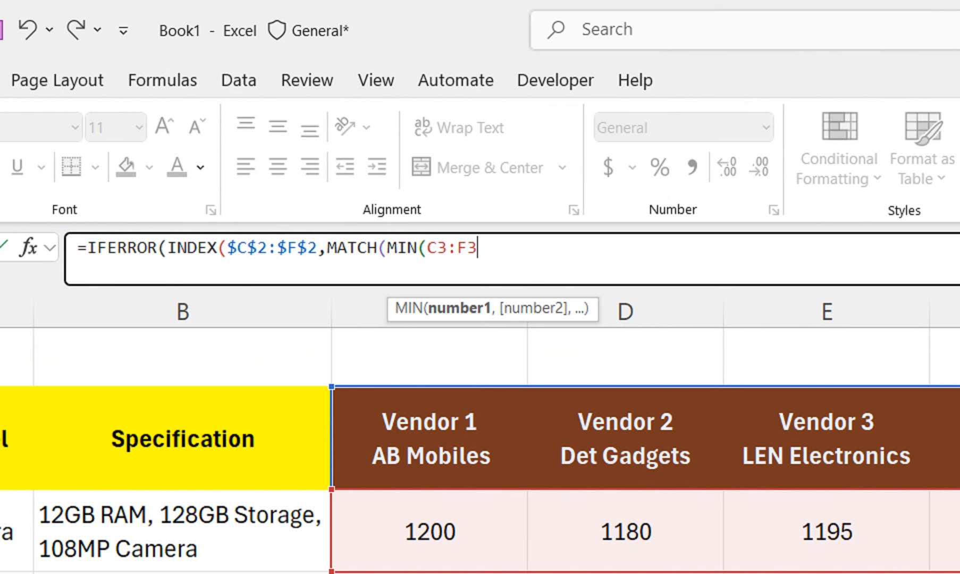
{"action": "left_click", "coordinate": [477, 248]}
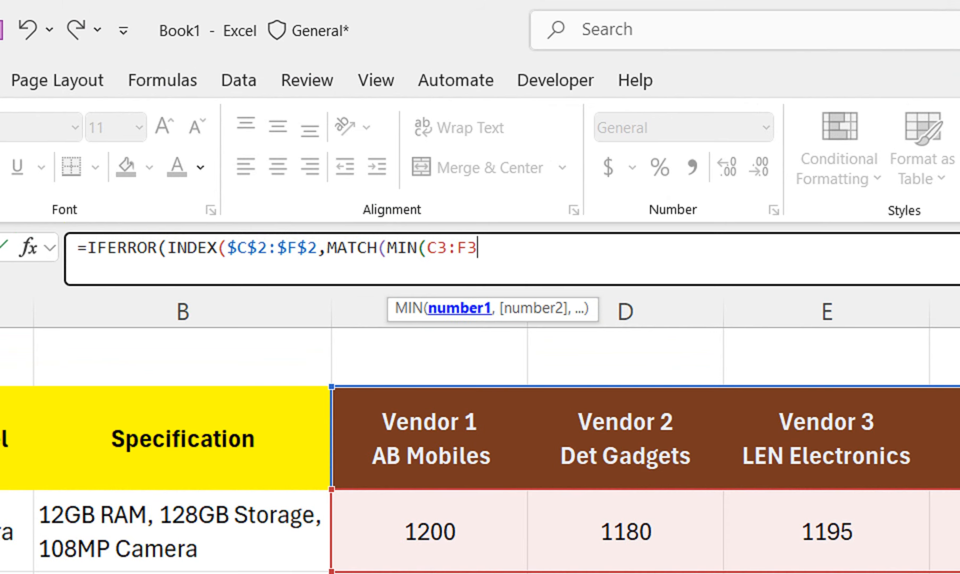
{"action": "type", "text": "),"}
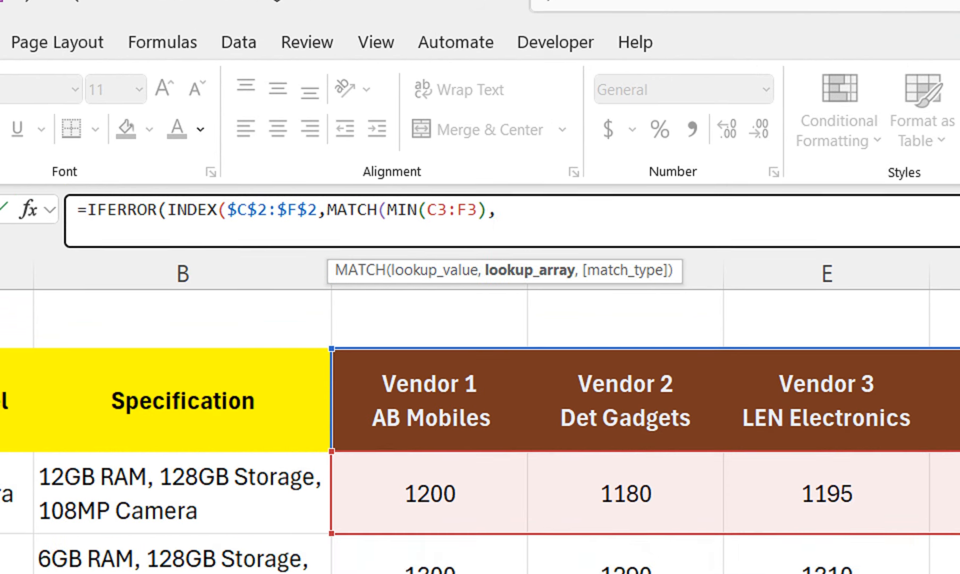
Step: Complete the H3 formula with lookup array C3:F3, exact match 0 and an empty string "" as the error value
{"action": "left_click_drag", "start_coordinate": [426, 531], "coordinate": [952, 532]}
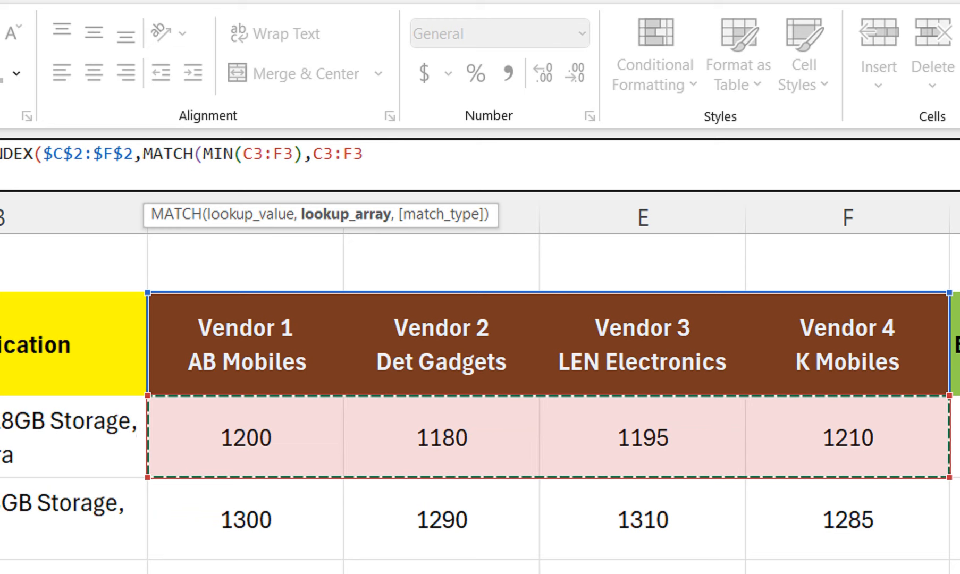
{"action": "type", "text": ","}
{"action": "key", "text": "Down"}
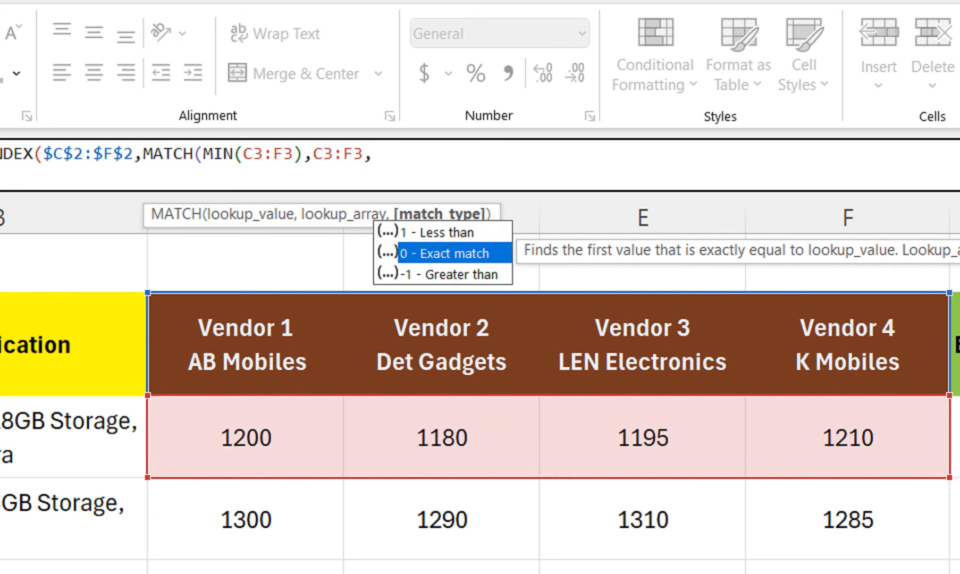
{"action": "key", "text": "Tab"}
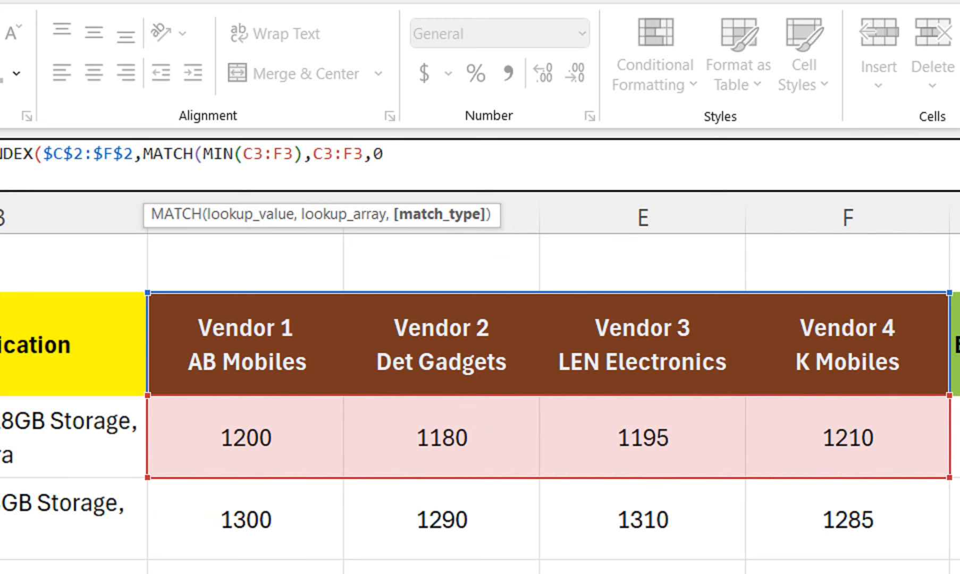
{"action": "type", "text": ")"}
{"action": "type", "text": ")"}
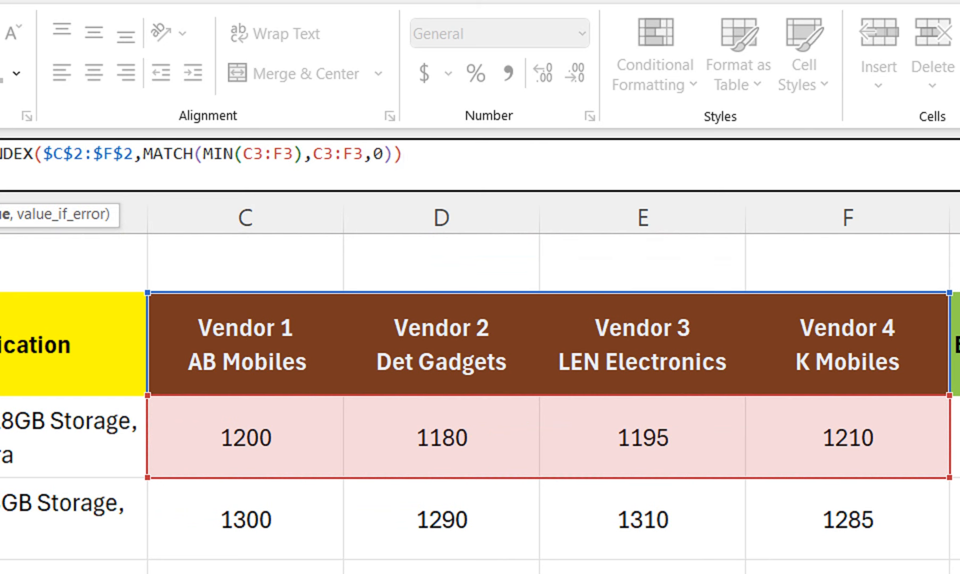
{"action": "type", "text": ",\"\")"}
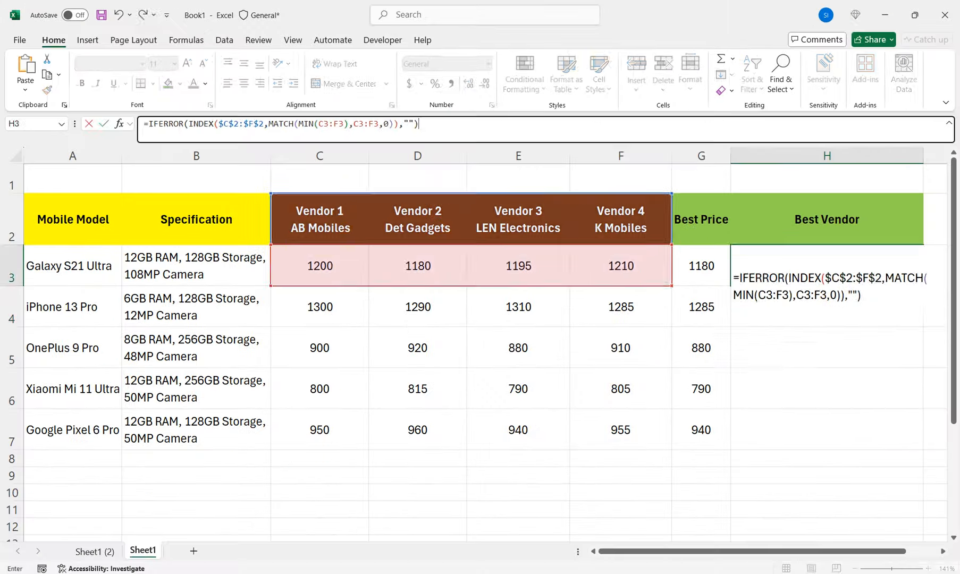
{"action": "key", "text": "Return"}
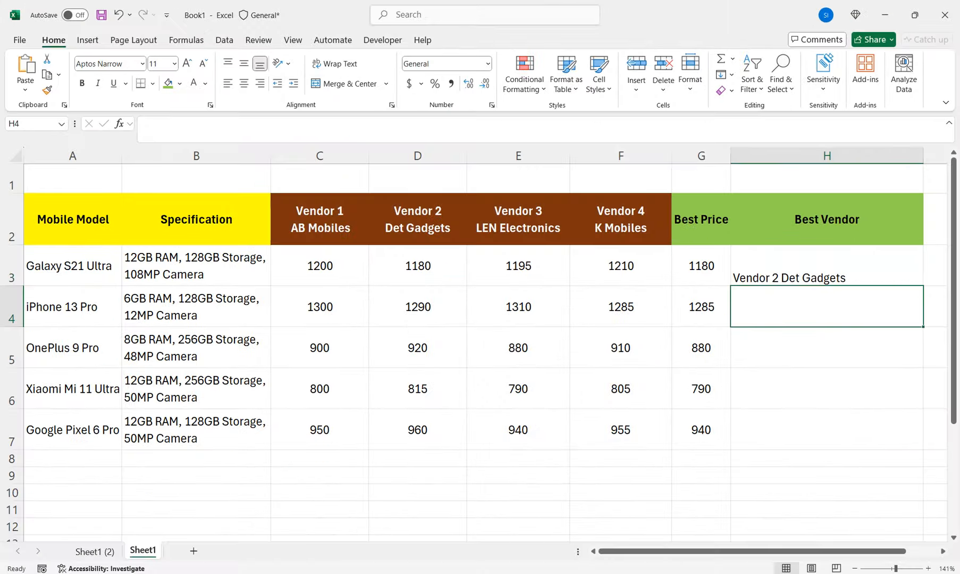
Step: Middle-align the Best Vendor result in H3 vertically and fill its formula down to H7
{"action": "left_click", "coordinate": [827, 266]}
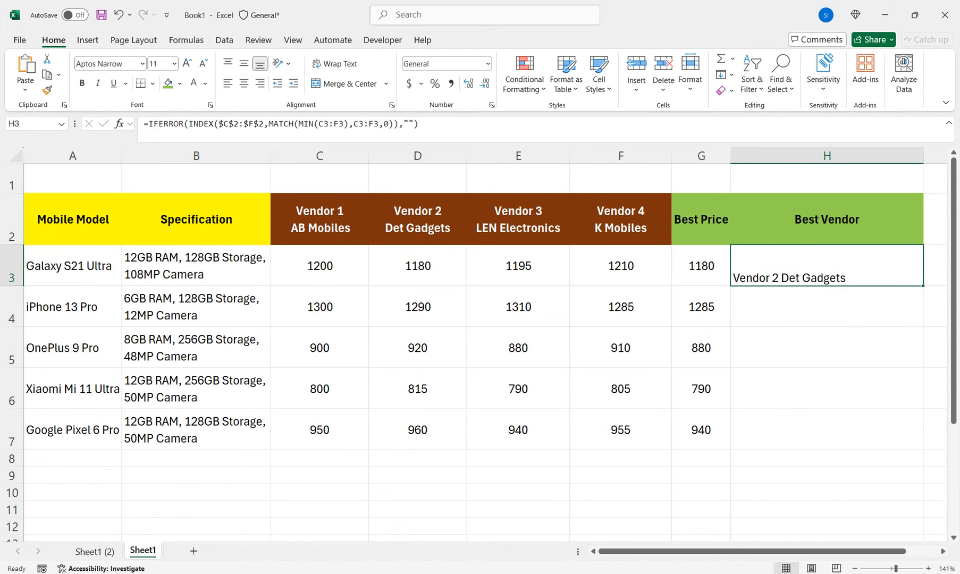
{"action": "left_click", "coordinate": [244, 64]}
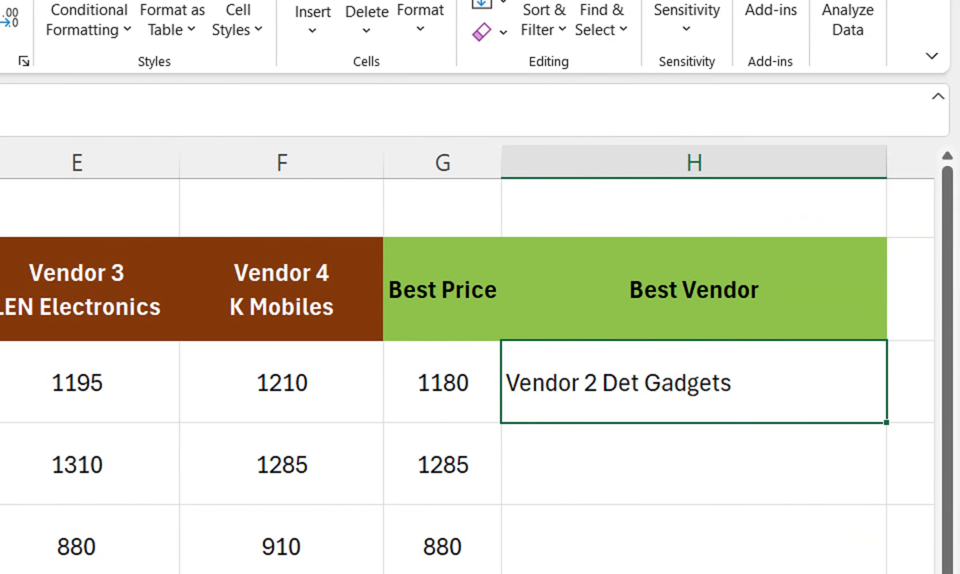
{"action": "left_click_drag", "start_coordinate": [886, 423], "coordinate": [886, 508]}
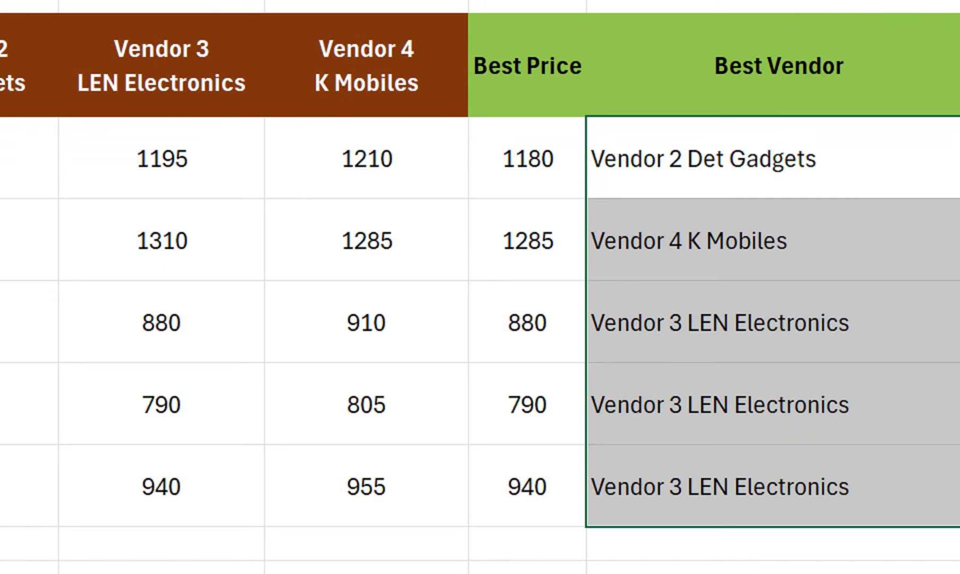
{"action": "left_click_drag", "start_coordinate": [779, 323], "coordinate": [779, 487]}
{"action": "left_click", "coordinate": [162, 194]}
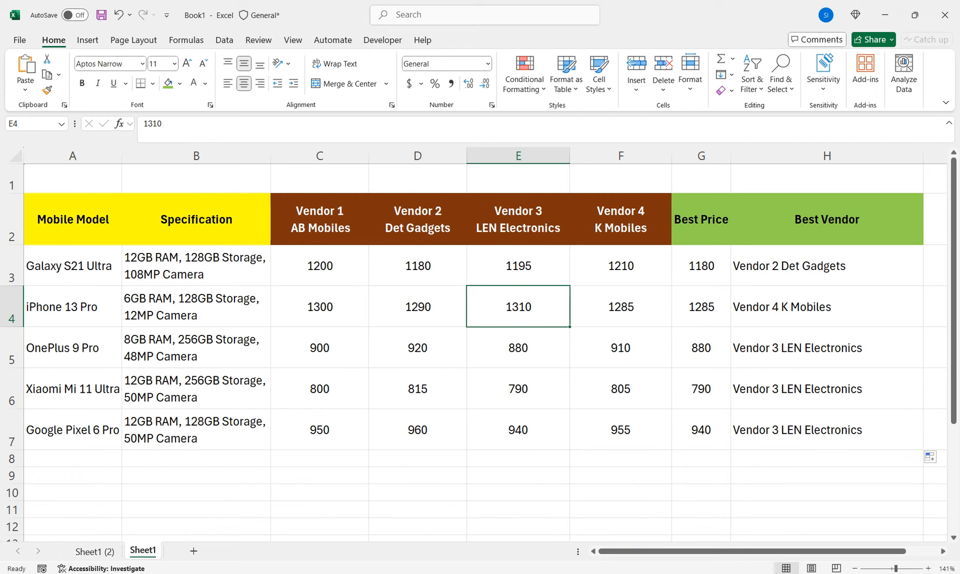
Step: On Sheet1 (2), enter =MIN(C2,G2,K2,O2) in C10 as the Best Price for Galaxy S21 Ultra
{"action": "left_click", "coordinate": [95, 551]}
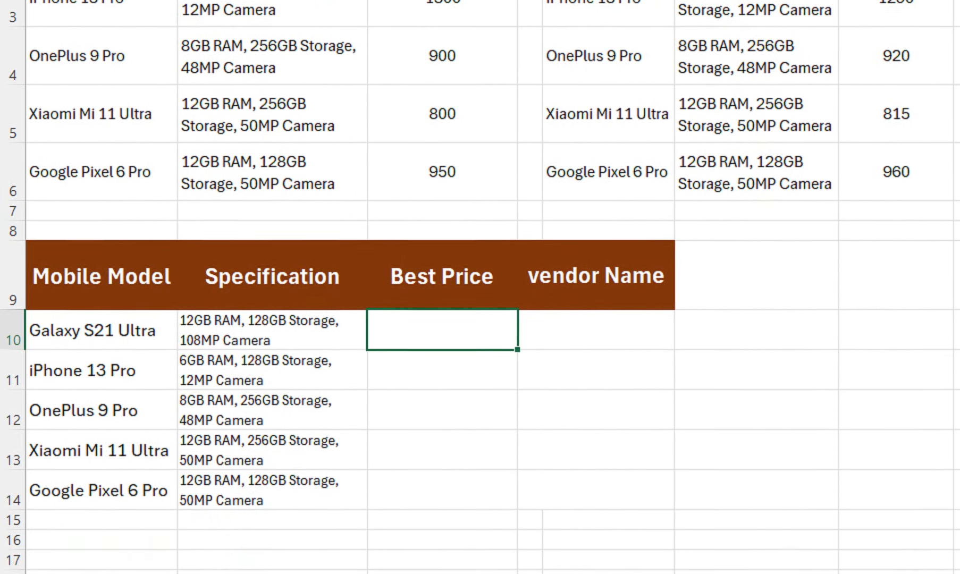
{"action": "type", "text": "=MIN("}
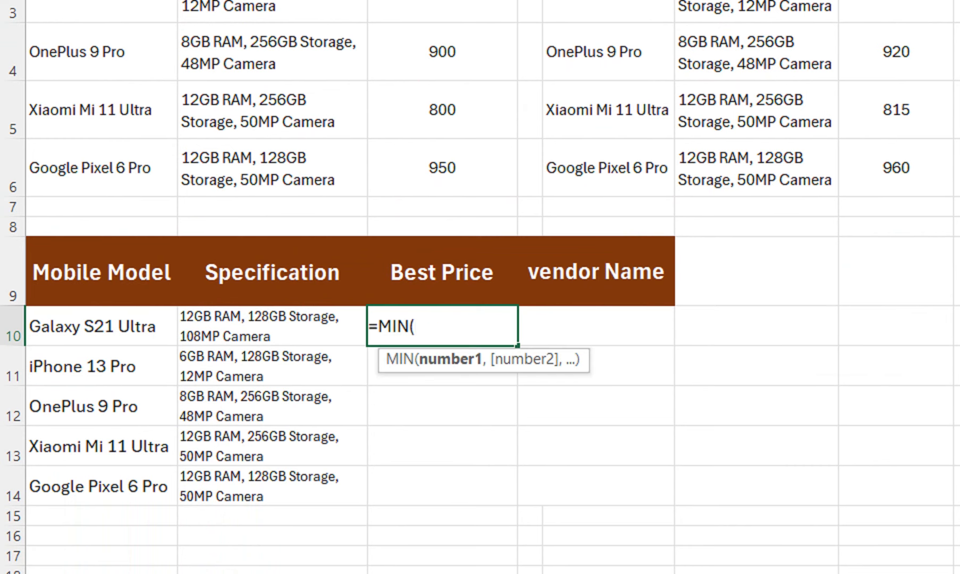
{"action": "left_click", "coordinate": [442, 116]}
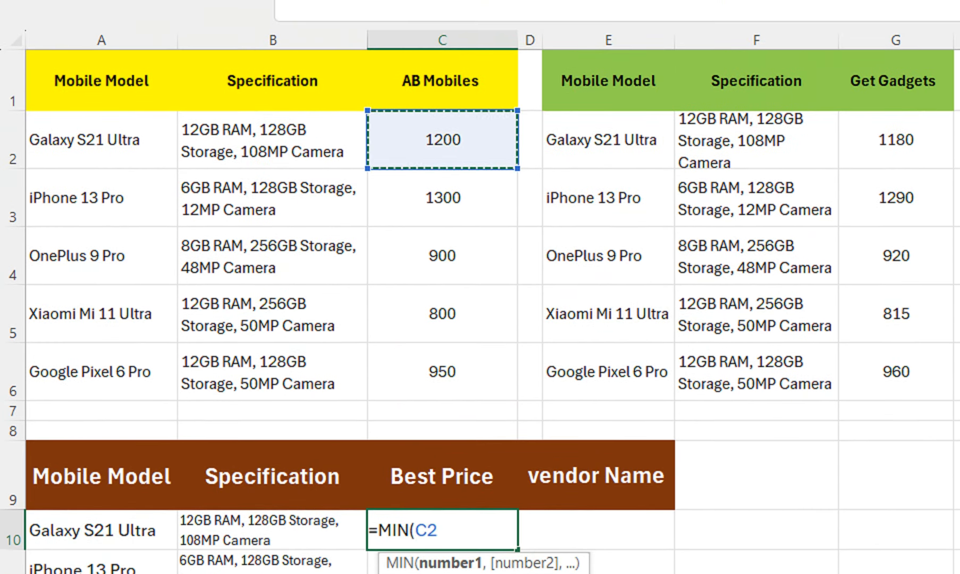
{"action": "type", "text": ","}
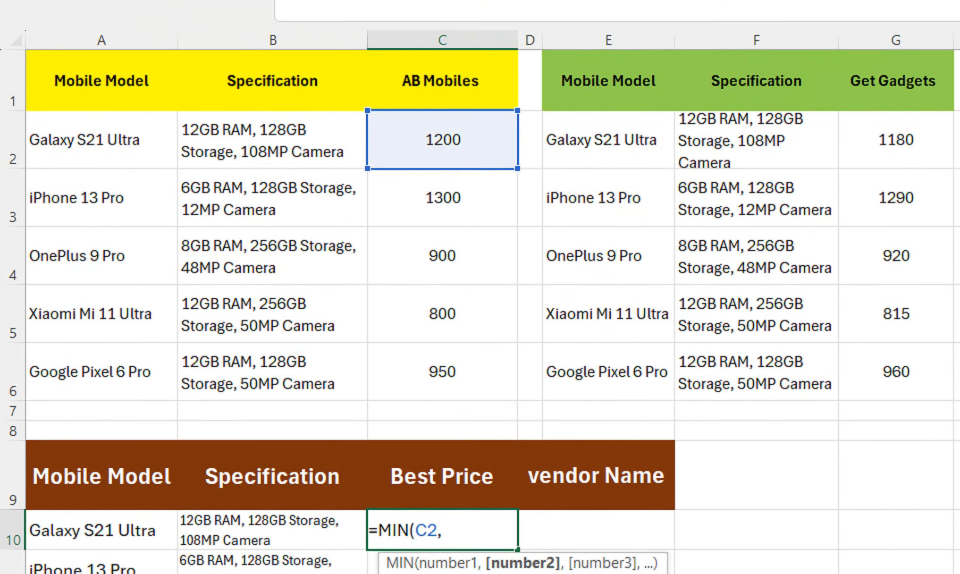
{"action": "left_click", "coordinate": [897, 140]}
{"action": "type", "text": ","}
{"action": "left_click", "coordinate": [850, 138]}
{"action": "type", "text": ","}
{"action": "left_click", "coordinate": [878, 149]}
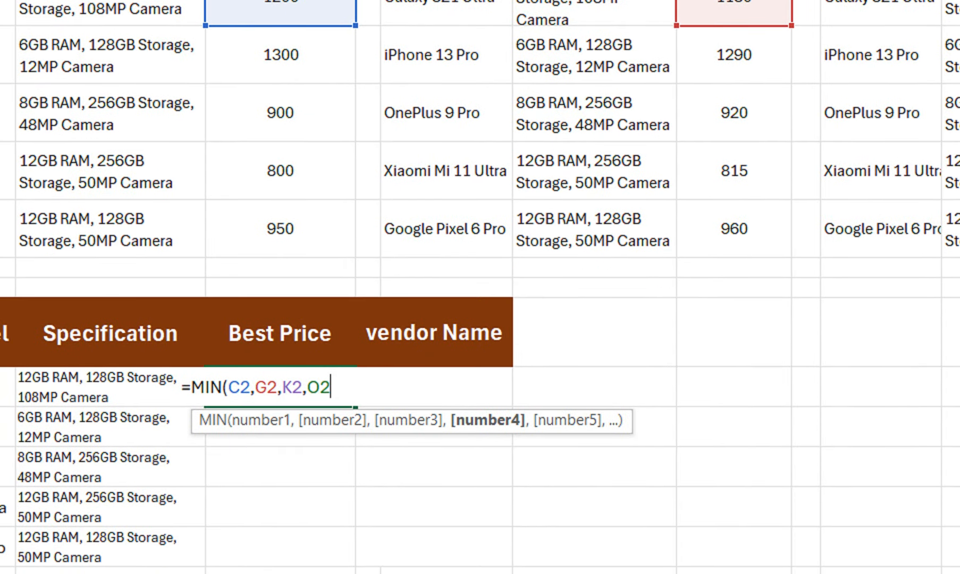
{"action": "type", "text": ")"}
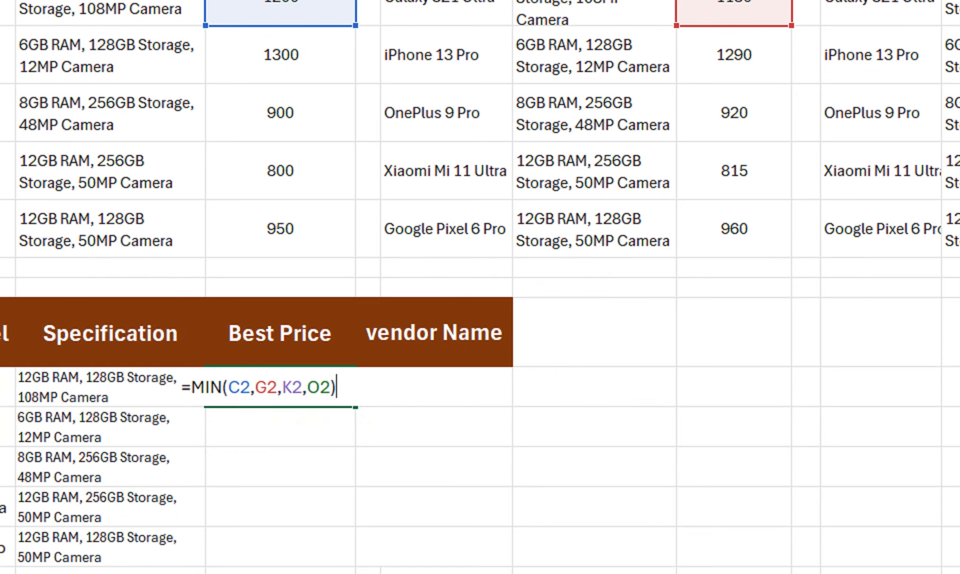
{"action": "key", "text": "Return"}
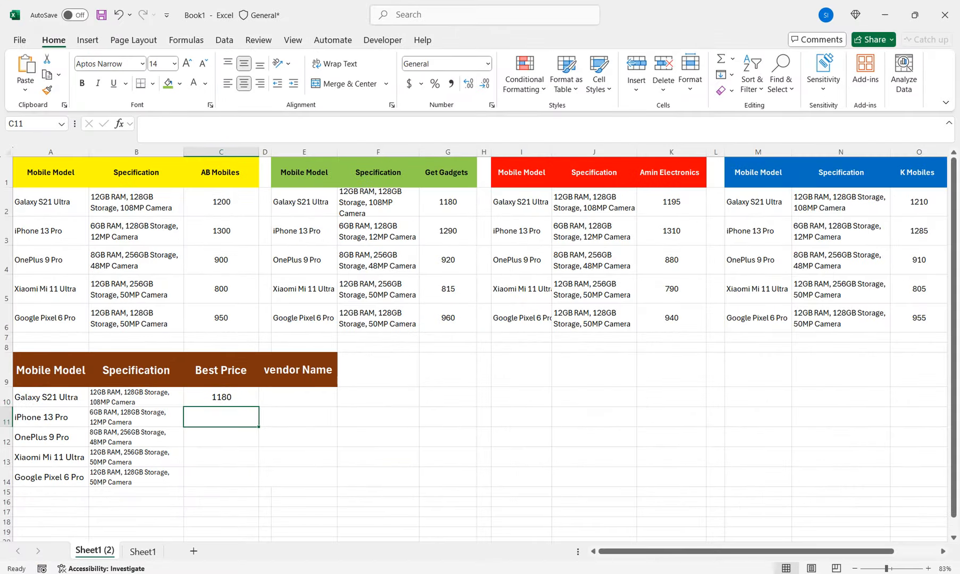
Step: Fill the Best Price formula from C10 down to C14
{"action": "left_click", "coordinate": [448, 202]}
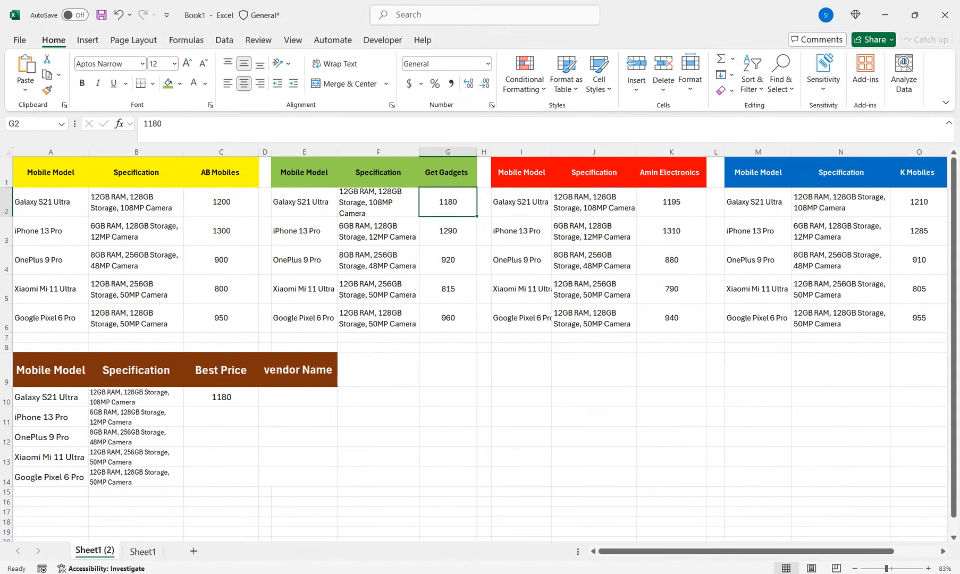
{"action": "left_click", "coordinate": [221, 397]}
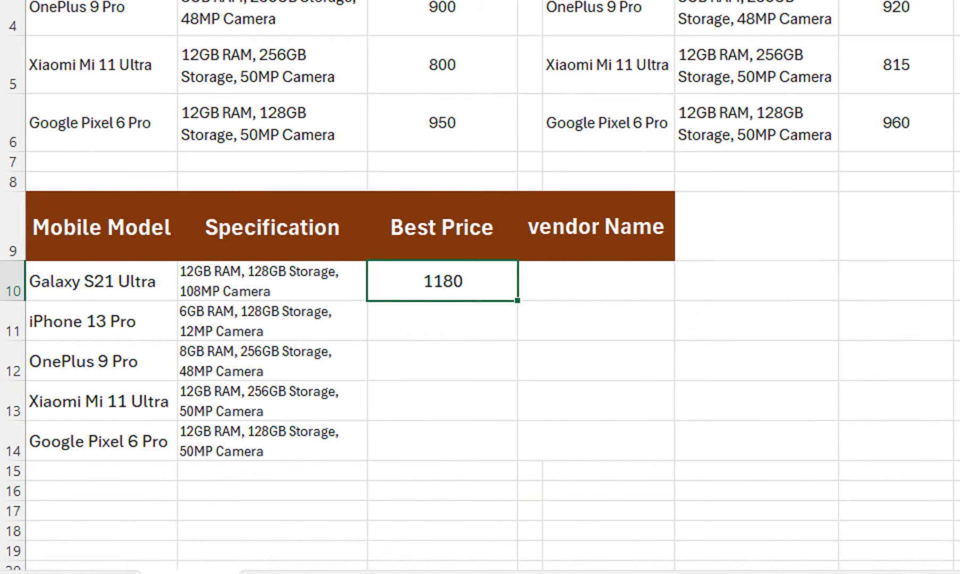
{"action": "left_click_drag", "start_coordinate": [517, 300], "coordinate": [516, 452]}
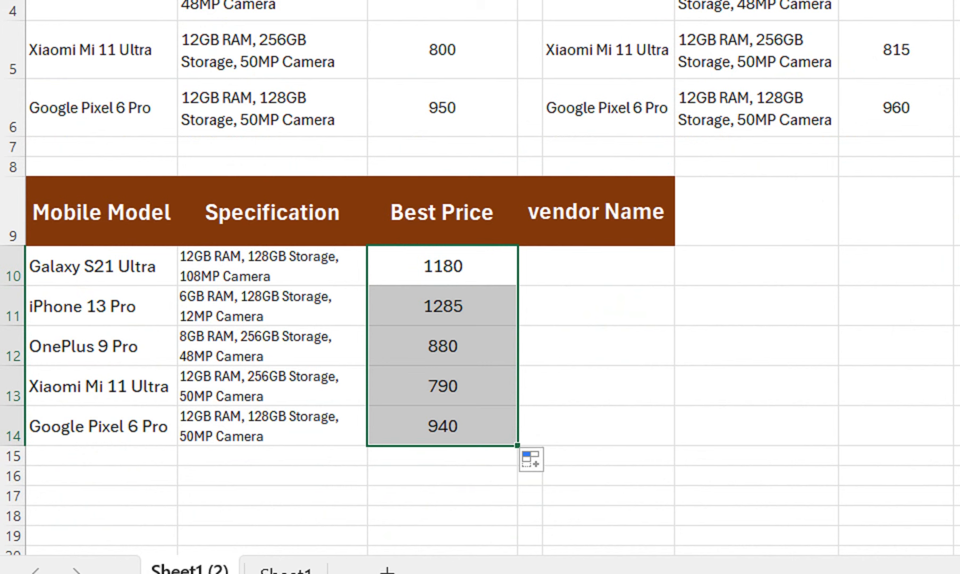
Step: Begin the vendor Name formula in D10 with an IF testing C10=C2 and returning the absolute header $C$1 when true
{"action": "left_click", "coordinate": [596, 265]}
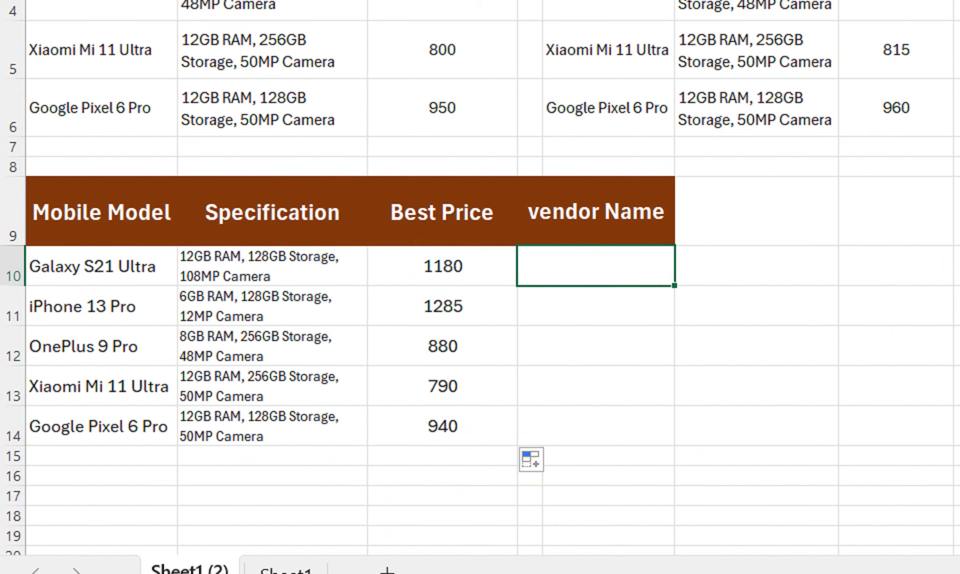
{"action": "type", "text": "=if"}
{"action": "key", "text": "Tab"}
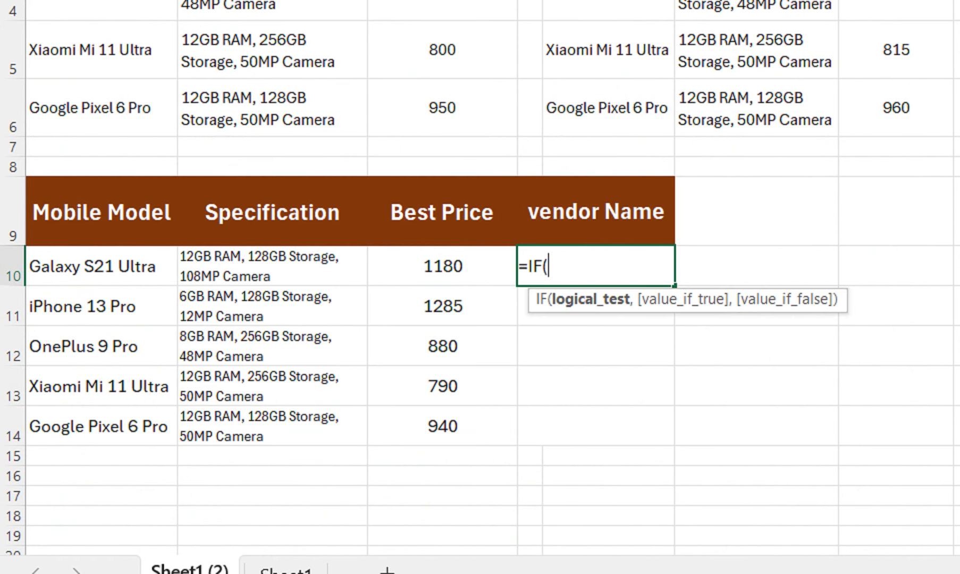
{"action": "left_click", "coordinate": [442, 265]}
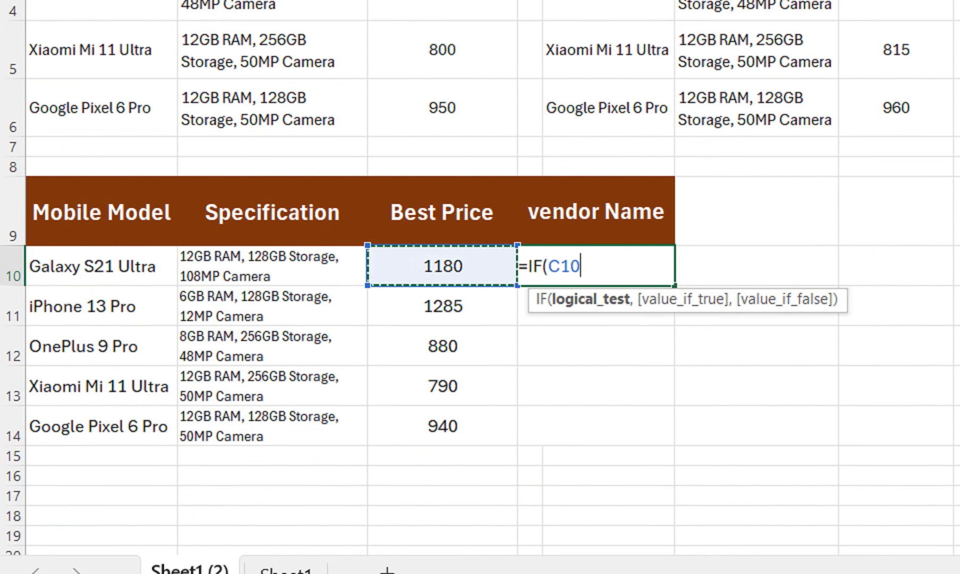
{"action": "type", "text": "="}
{"action": "left_click", "coordinate": [442, 122]}
{"action": "type", "text": ","}
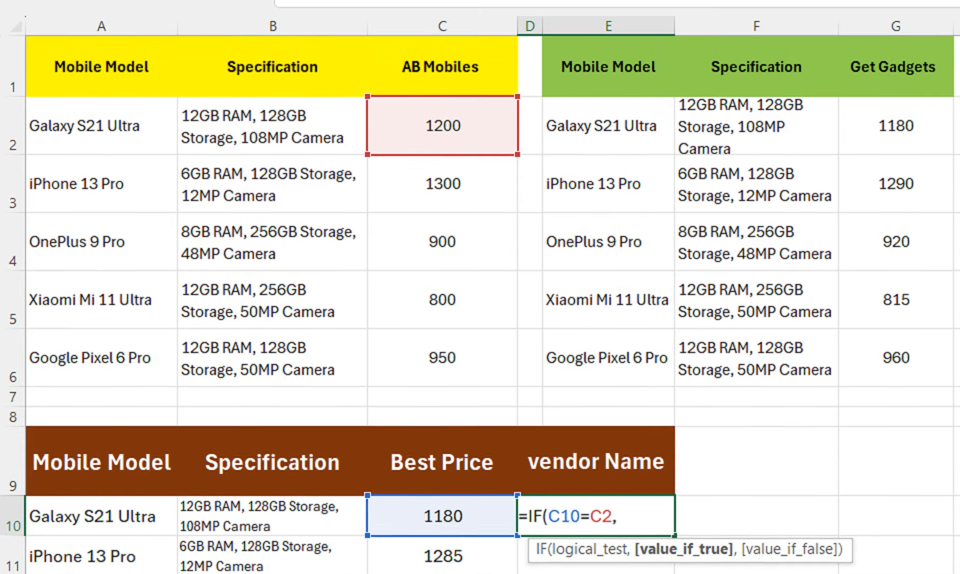
{"action": "left_click", "coordinate": [441, 117]}
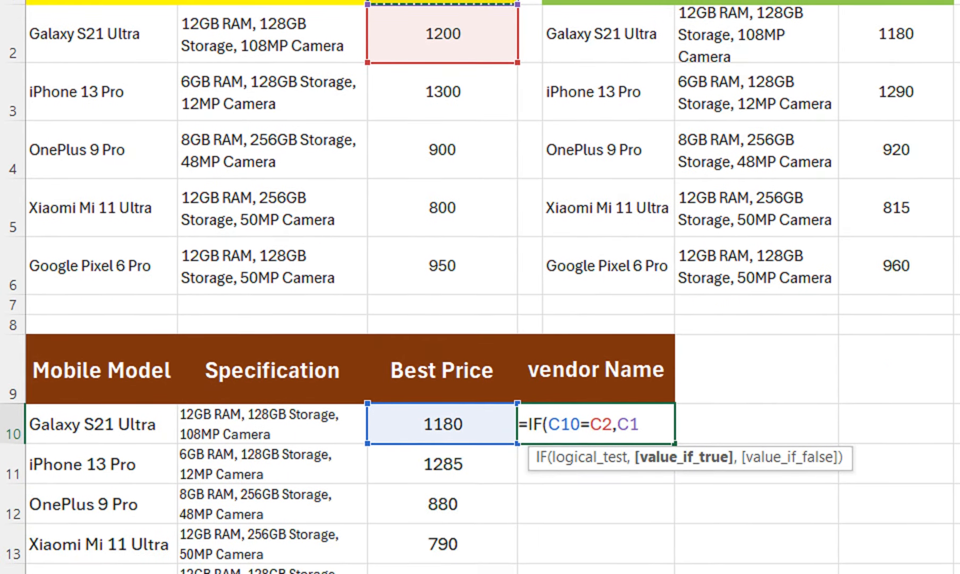
{"action": "key", "text": "F4"}
Step: Nest a second IF as the false value, testing C10=G2 and returning the absolute header $G$1 when true
{"action": "type", "text": ",IF("}
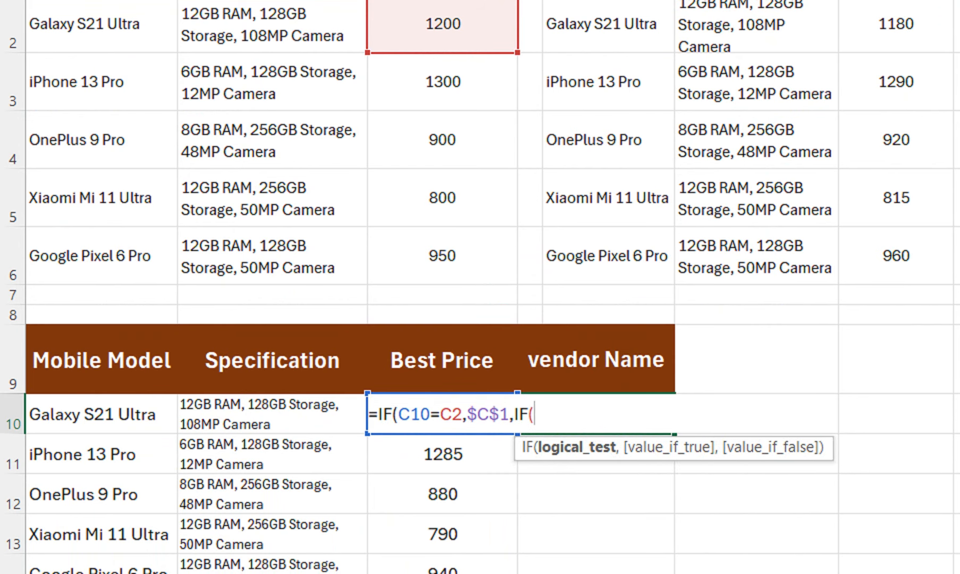
{"action": "key", "text": "Up"}
{"action": "key", "text": "Down"}
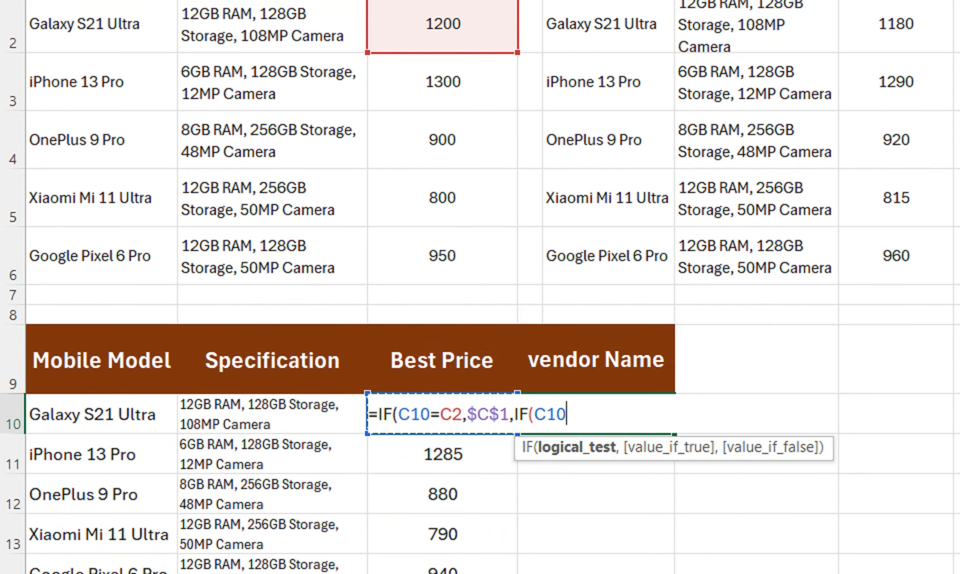
{"action": "type", "text": "="}
{"action": "left_click", "coordinate": [896, 24]}
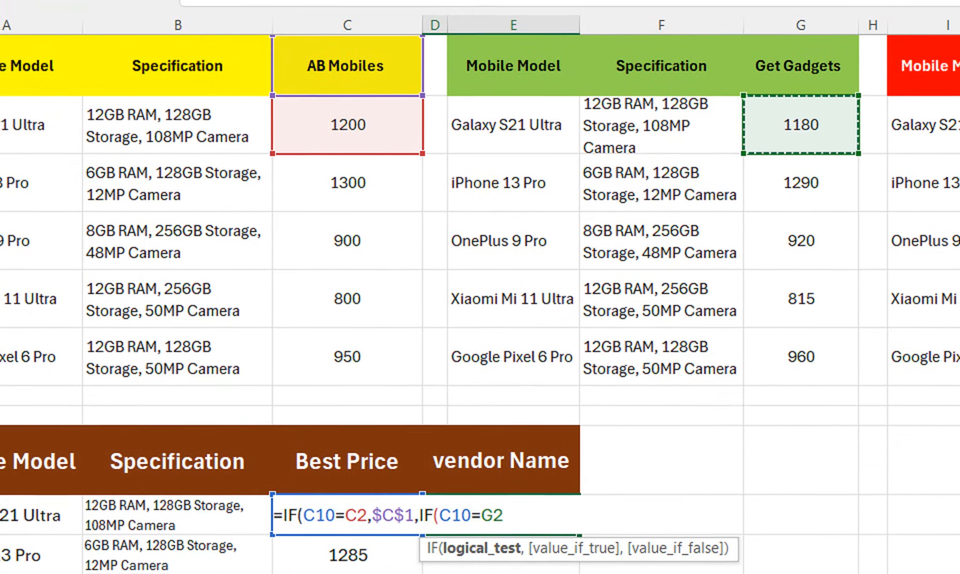
{"action": "type", "text": ","}
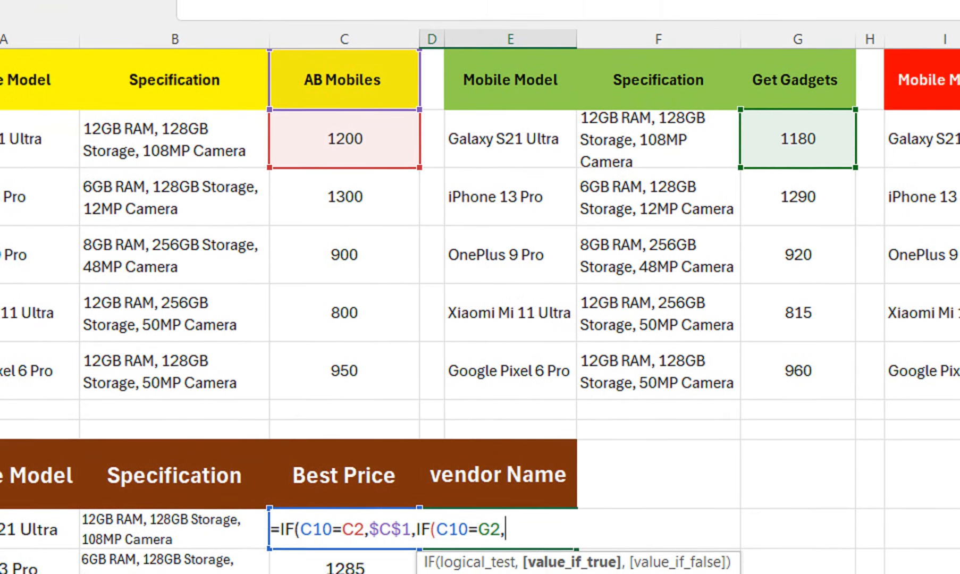
{"action": "left_click", "coordinate": [799, 66]}
{"action": "key", "text": "F4"}
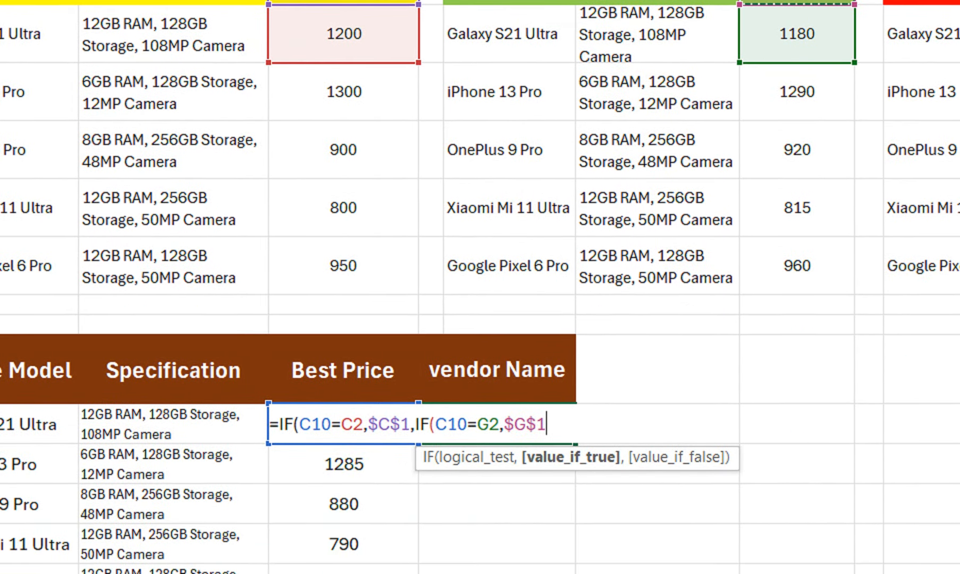
Step: Nest a third IF as the next false value, testing C10=K2 and returning the absolute header $K$1 when true
{"action": "type", "text": ",IF("}
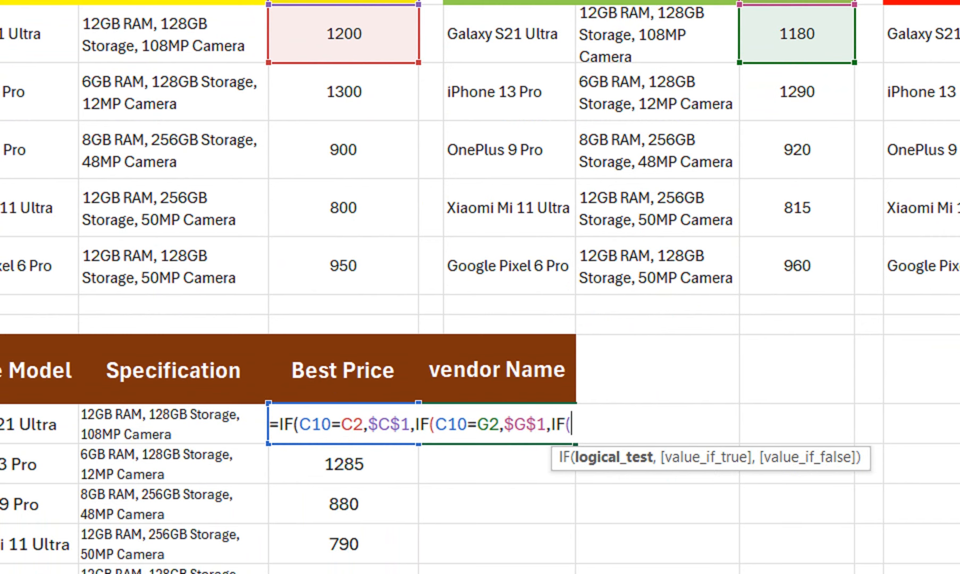
{"action": "key", "text": "Up"}
{"action": "key", "text": "Down"}
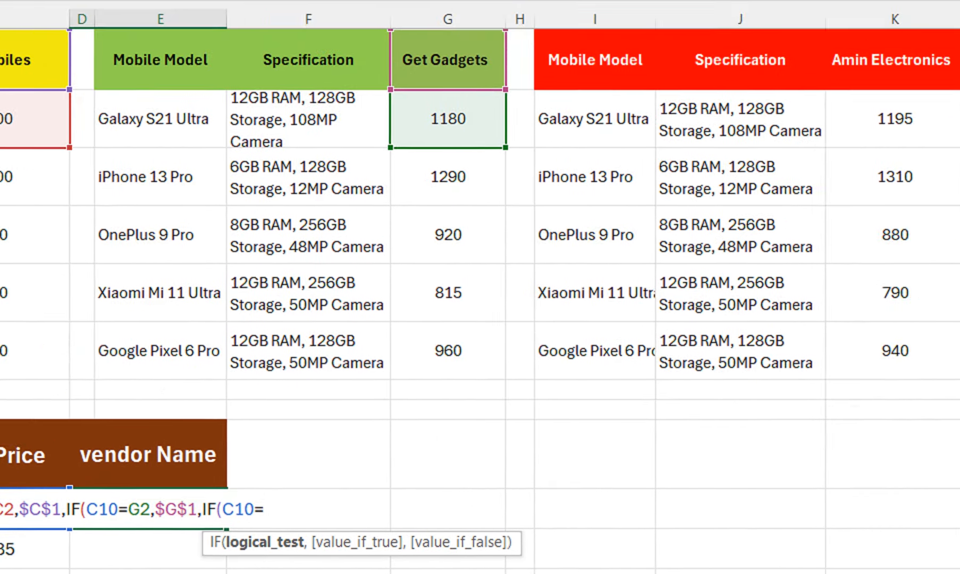
{"action": "left_click", "coordinate": [812, 139]}
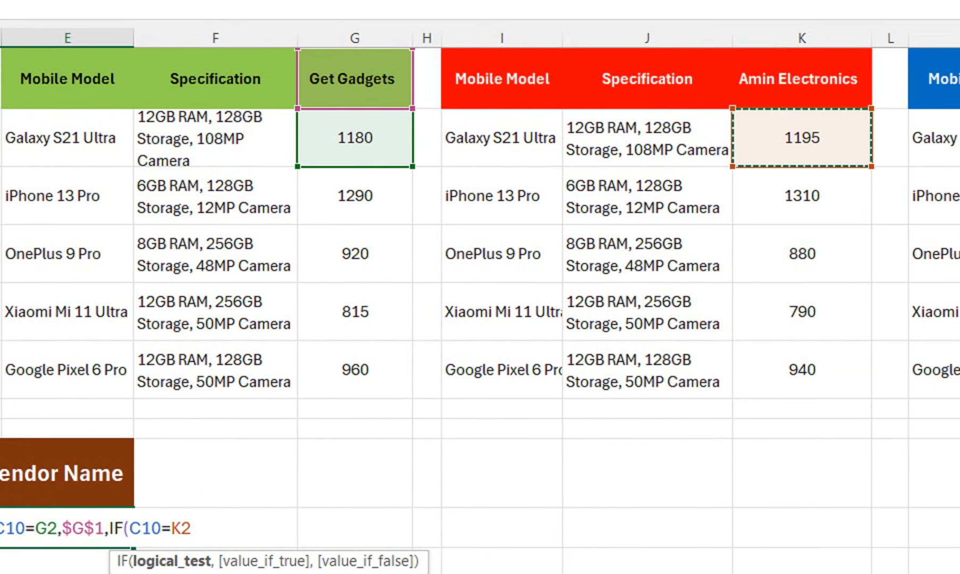
{"action": "type", "text": ","}
{"action": "left_click", "coordinate": [802, 80]}
{"action": "key", "text": "F4"}
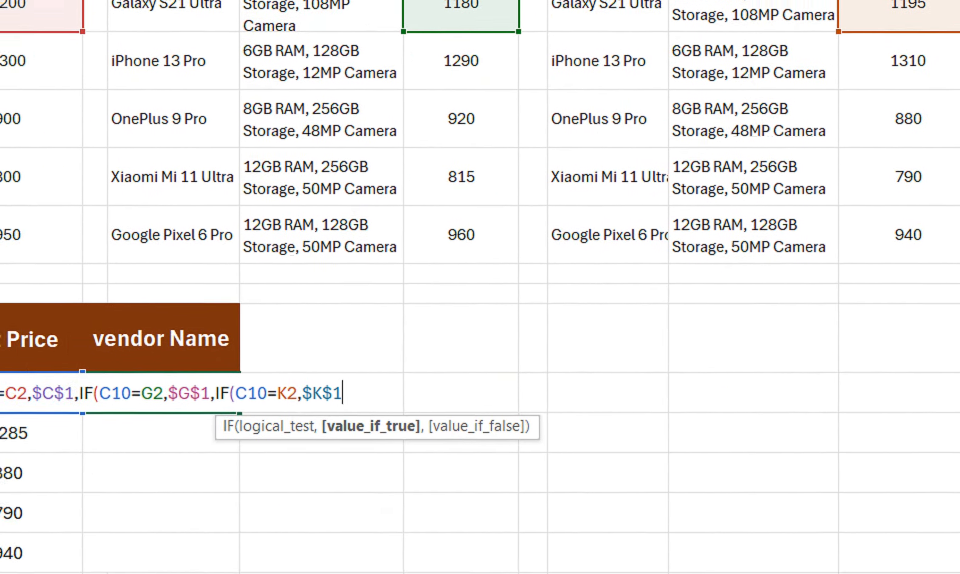
Step: Complete the D10 formula with $O$1 as the final false value, closing all three IF functions
{"action": "type", "text": ","}
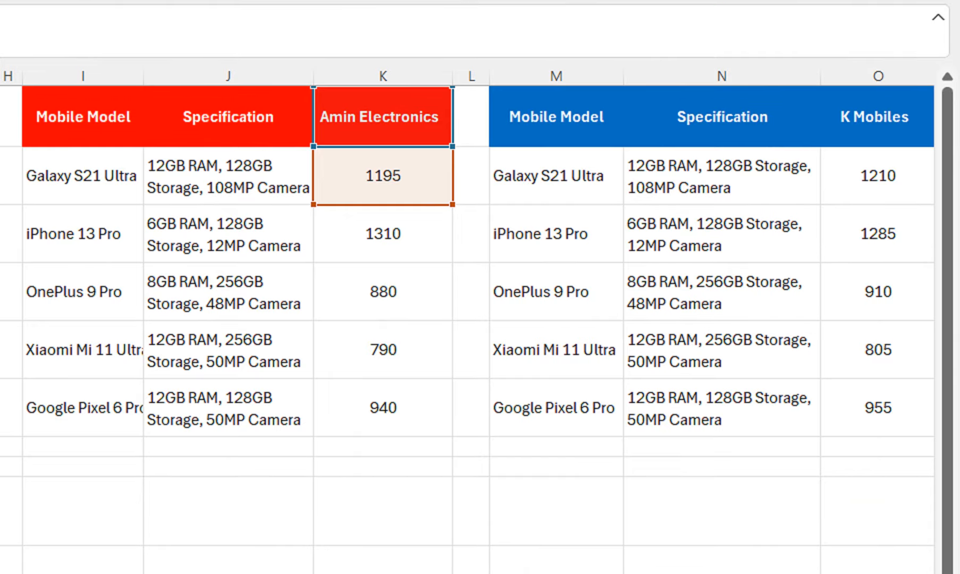
{"action": "left_click", "coordinate": [876, 118]}
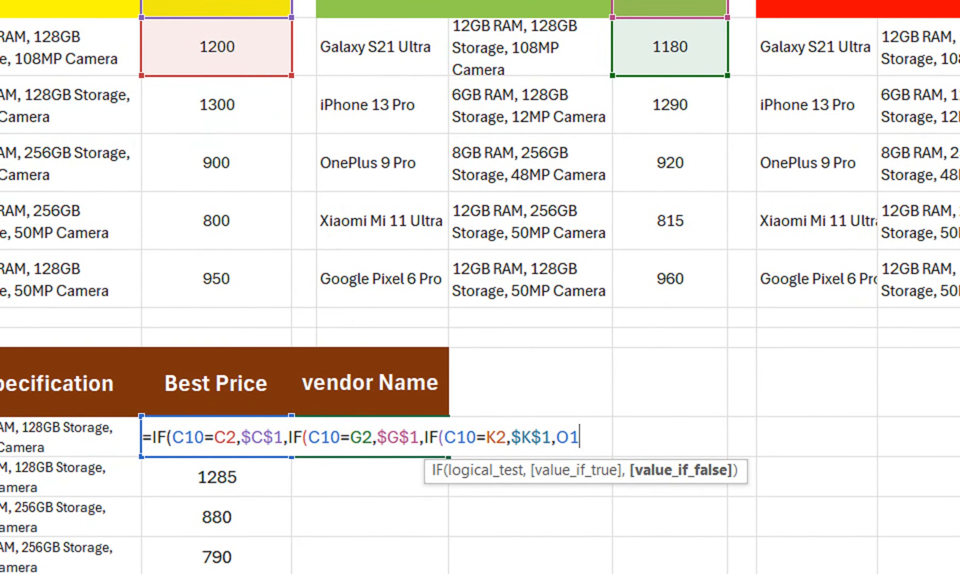
{"action": "key", "text": "F4"}
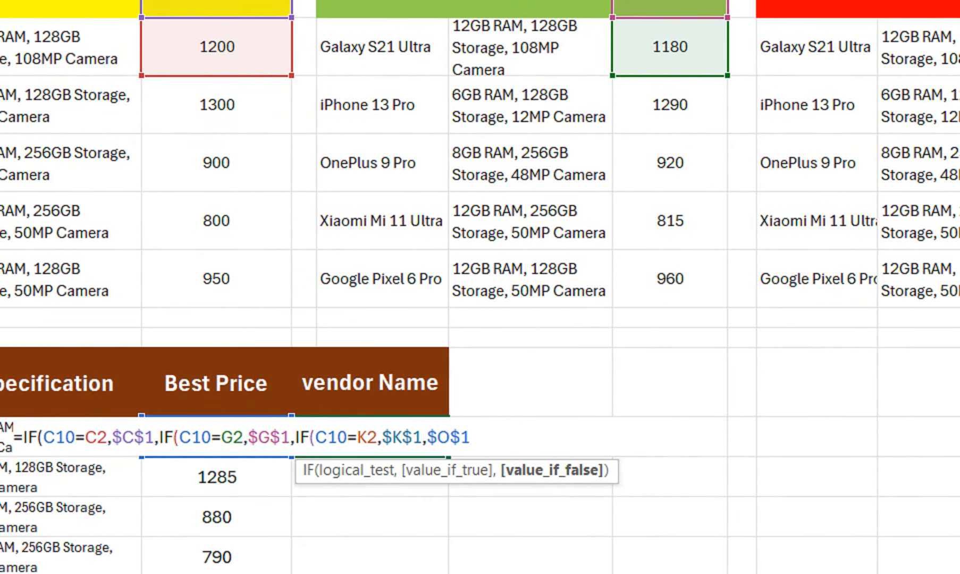
{"action": "type", "text": ")))"}
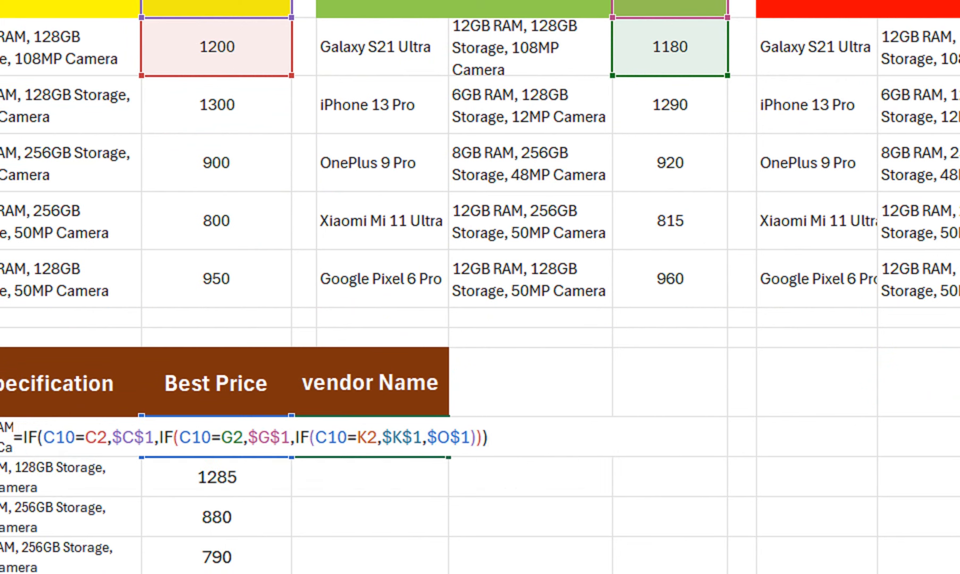
{"action": "key", "text": "Return"}
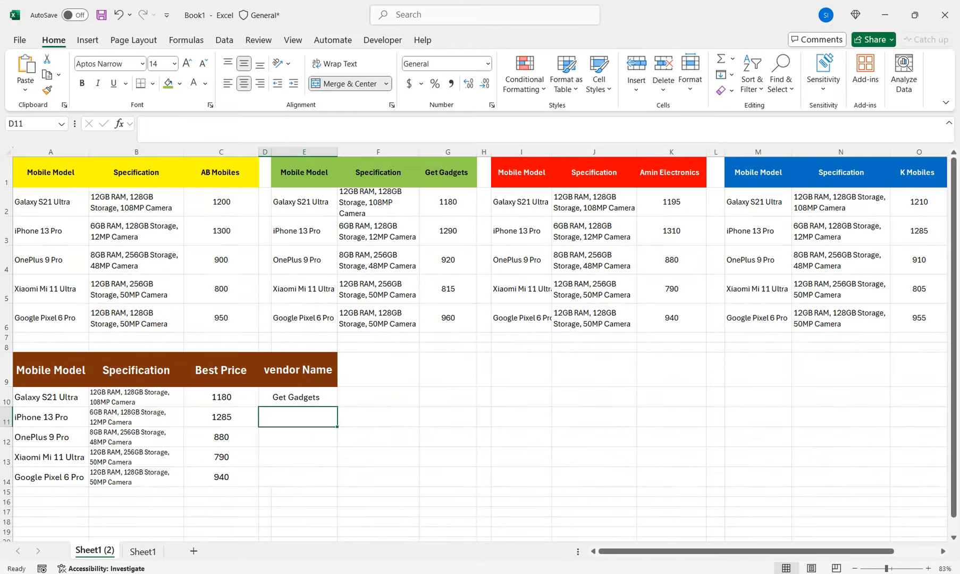
Step: Fill the vendor Name formula from D10 down to row 14
{"action": "left_click", "coordinate": [298, 397]}
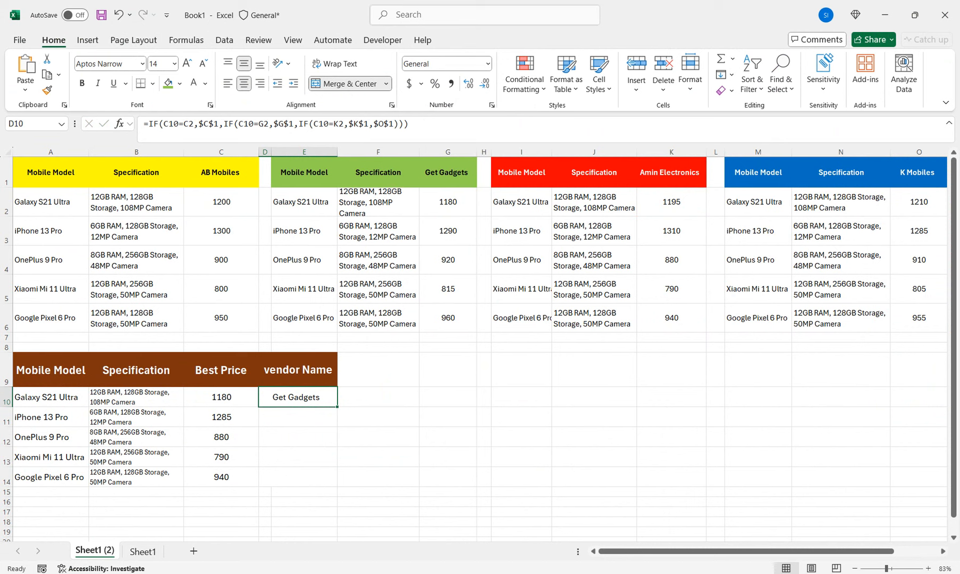
{"action": "left_click_drag", "start_coordinate": [337, 408], "coordinate": [337, 427]}
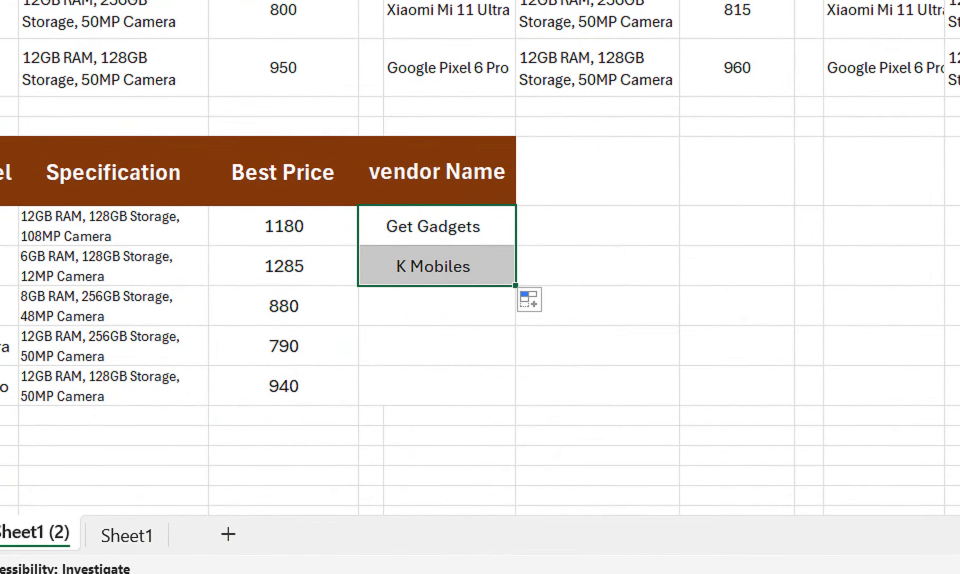
{"action": "left_click_drag", "start_coordinate": [515, 285], "coordinate": [515, 405]}
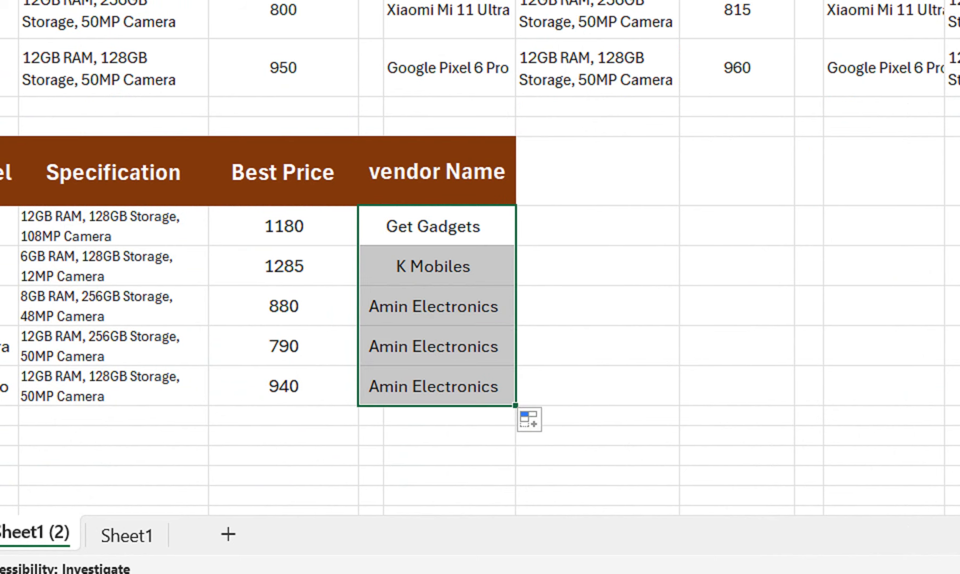
{"action": "left_click", "coordinate": [284, 346]}
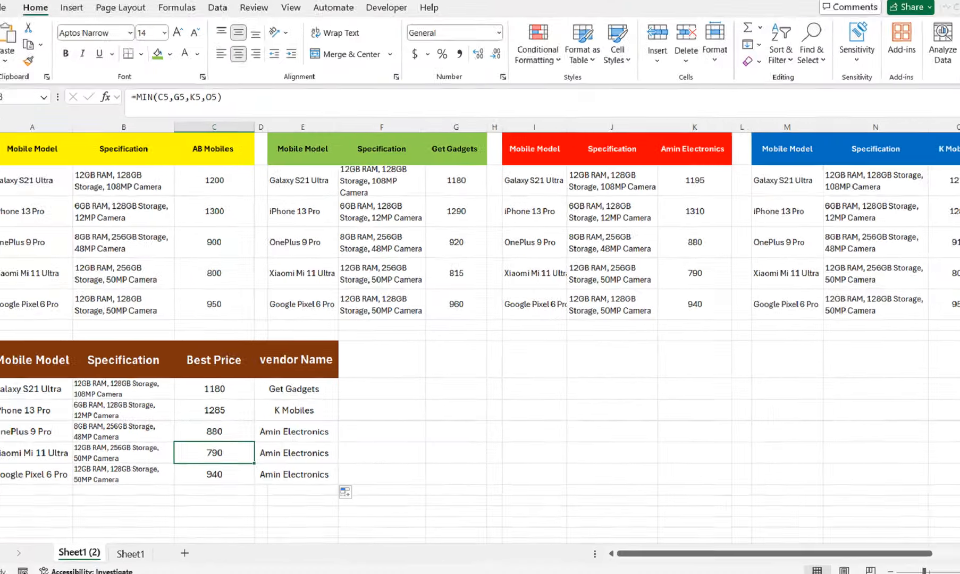
{"action": "left_click", "coordinate": [270, 410]}
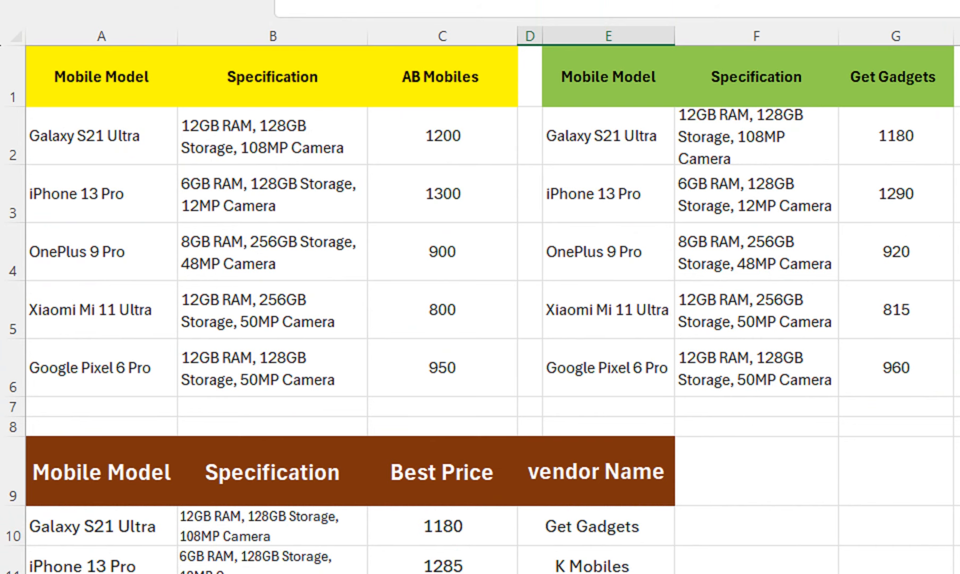
{"action": "left_click", "coordinate": [608, 311]}
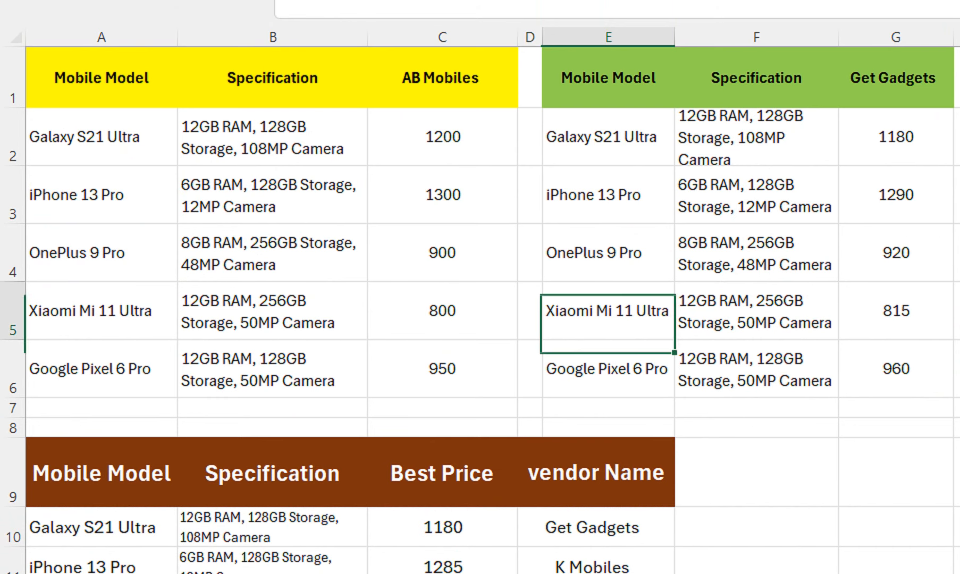
Step: Swap the Xiaomi Mi 11 Ultra and Galaxy S21 Ultra names in E5 and E2 of the Get Gadgets table, holding one temporarily in F9
{"action": "key", "text": "ctrl+c"}
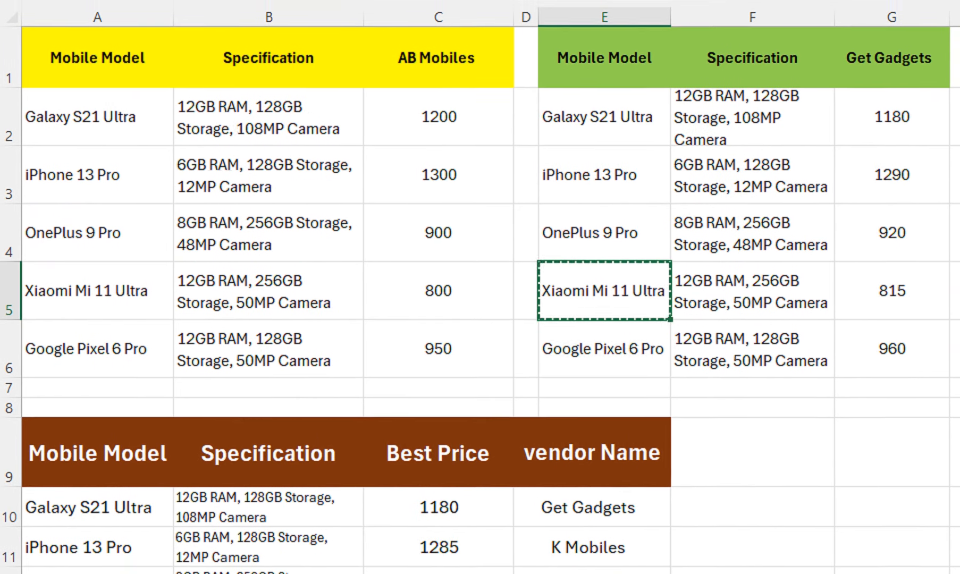
{"action": "left_click", "coordinate": [756, 472]}
{"action": "key", "text": "ctrl+v"}
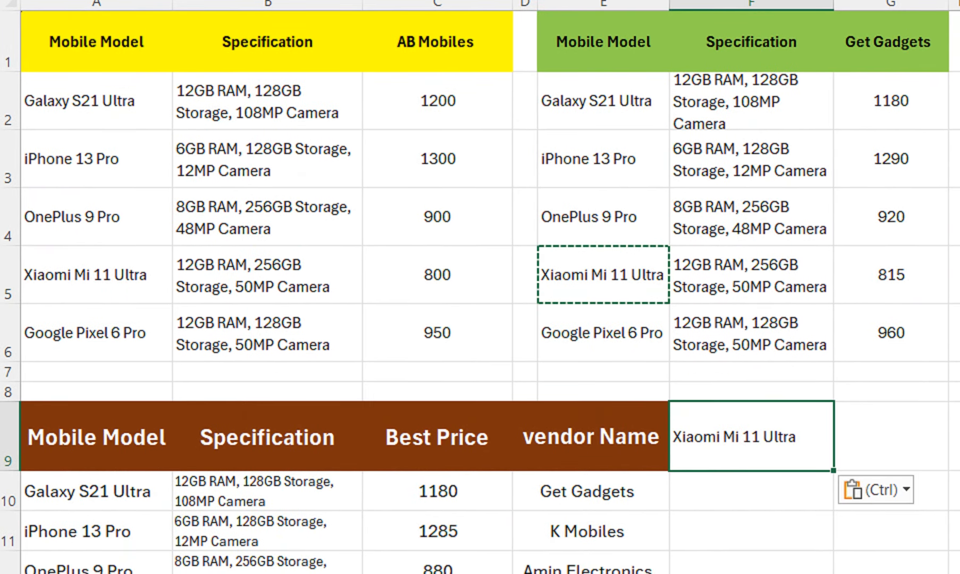
{"action": "left_click", "coordinate": [96, 101]}
{"action": "key", "text": "ctrl+c"}
{"action": "left_click", "coordinate": [608, 318]}
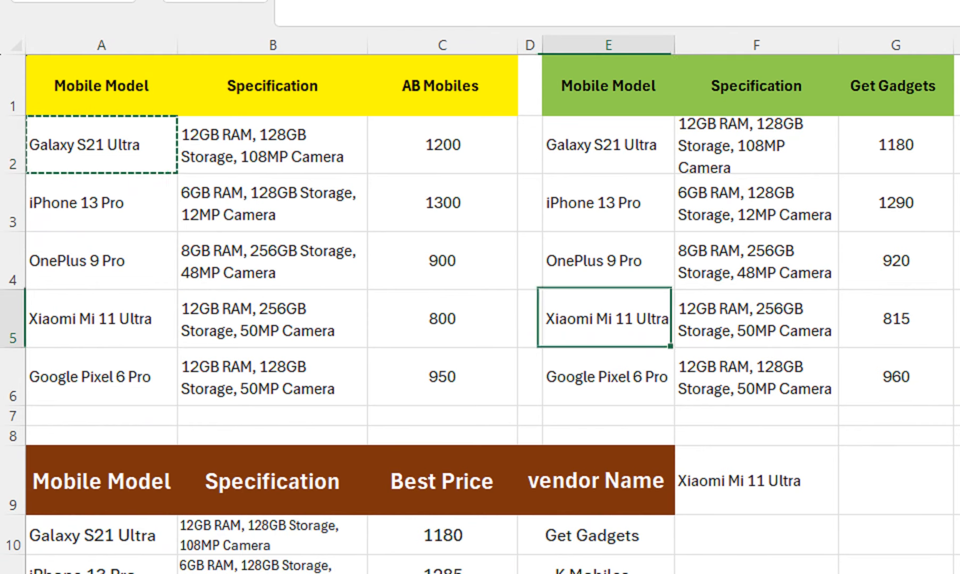
{"action": "key", "text": "ctrl+v"}
{"action": "left_click", "coordinate": [756, 480]}
{"action": "key", "text": "ctrl+c"}
{"action": "left_click", "coordinate": [608, 114]}
{"action": "key", "text": "ctrl+v"}
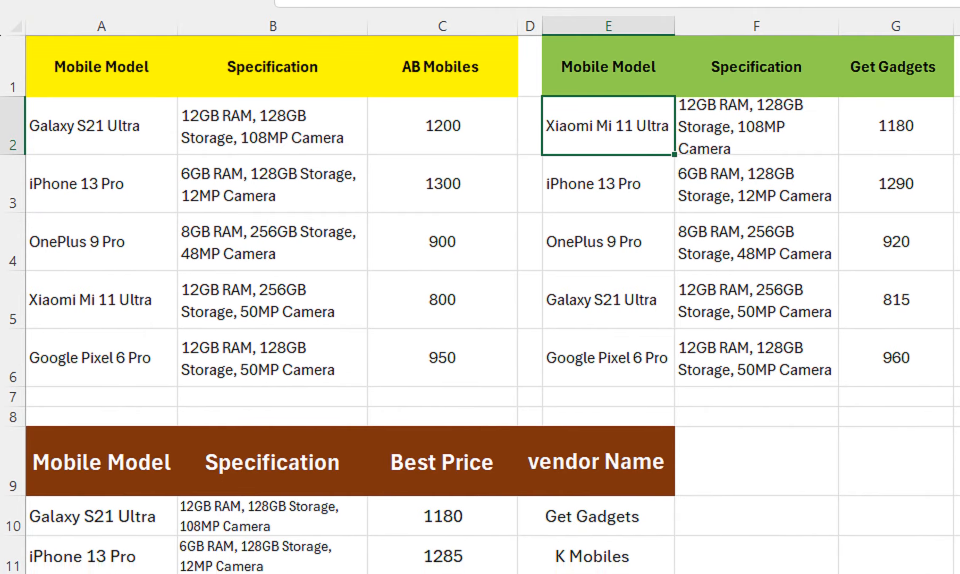
{"action": "double_click", "coordinate": [413, 528]}
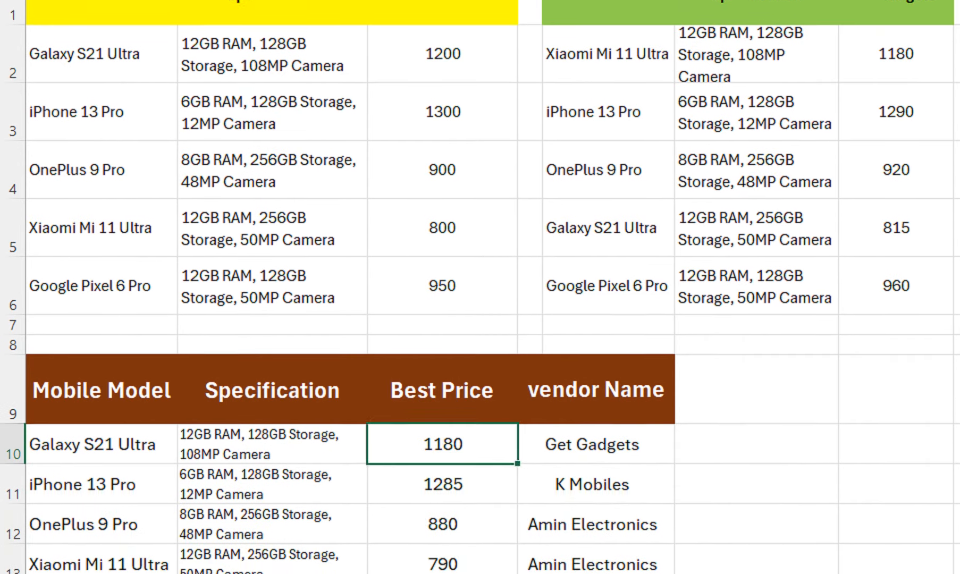
{"action": "left_click", "coordinate": [391, 427]}
{"action": "type", "text": "VLOOKUP("}
{"action": "key", "text": "Tab"}
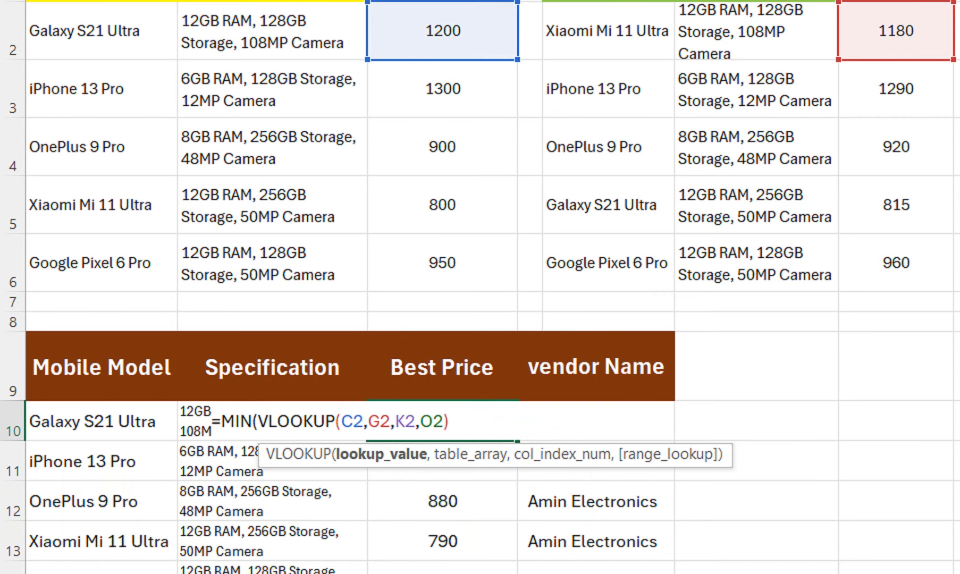
{"action": "key", "text": "BackSpace"}
{"action": "key", "text": "BackSpace"}
{"action": "key", "text": "BackSpace"}
{"action": "key", "text": "BackSpace"}
{"action": "key", "text": "BackSpace"}
{"action": "key", "text": "BackSpace"}
{"action": "key", "text": "BackSpace"}
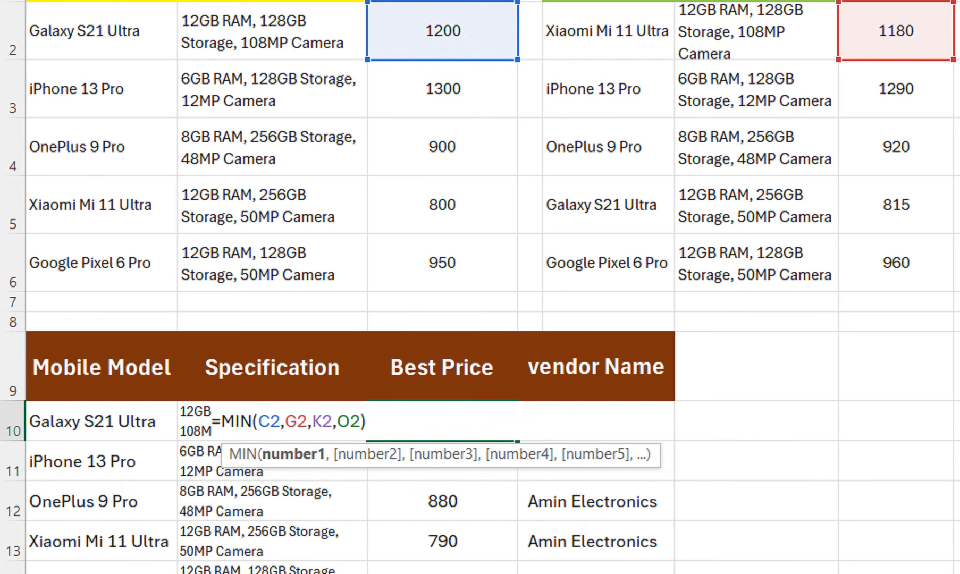
{"action": "key", "text": "Return"}
Step: Copy the Best Price header from C9 into F9, beside the vendor Name header
{"action": "left_click", "coordinate": [442, 367]}
{"action": "key", "text": "ctrl+c"}
{"action": "left_click", "coordinate": [756, 367]}
{"action": "key", "text": "ctrl+v"}
Step: Start a MIN formula in F10 with a nested VLOOKUP that uses A10 as its lookup value
{"action": "key", "text": "Down"}
{"action": "type", "text": "=min(vlo"}
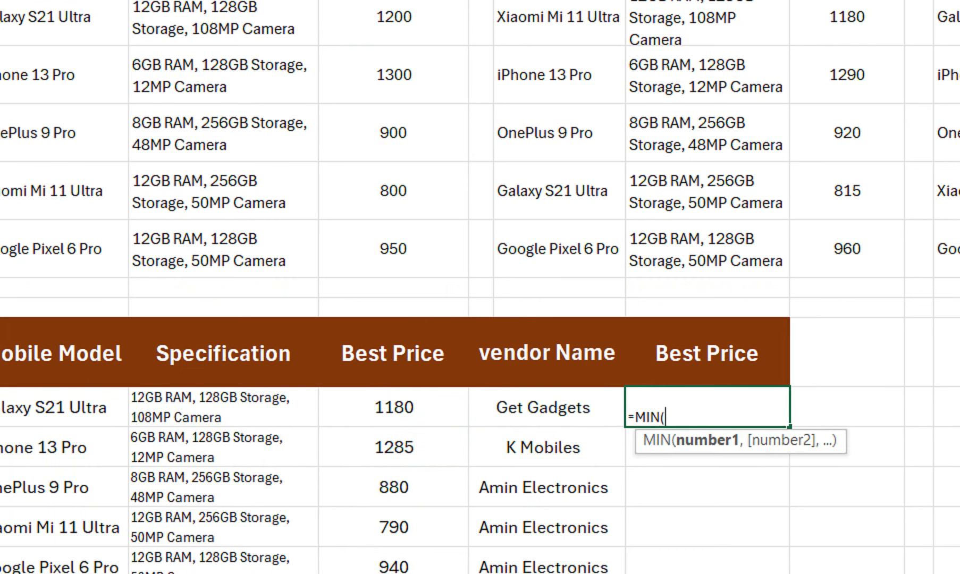
{"action": "key", "text": "Tab"}
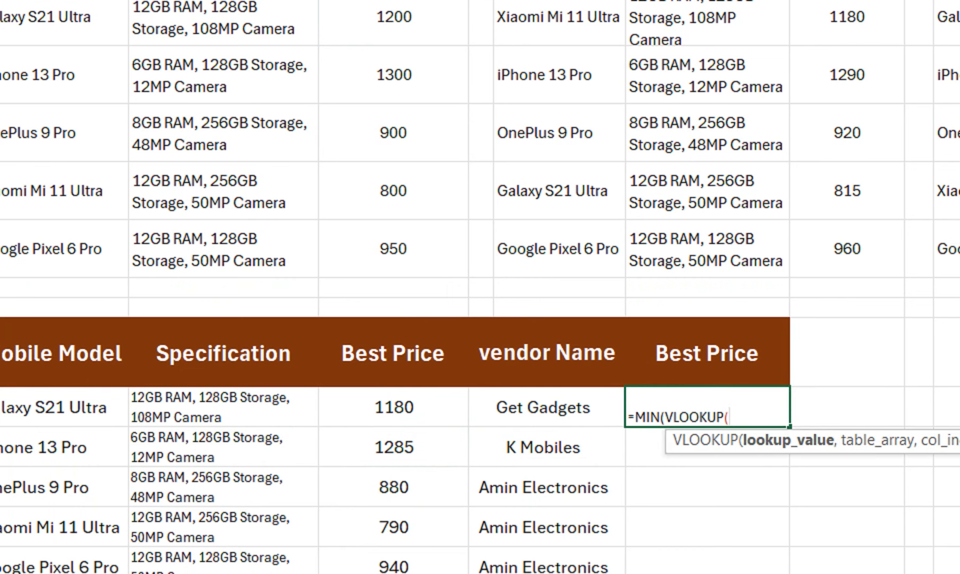
{"action": "left_click", "coordinate": [52, 407]}
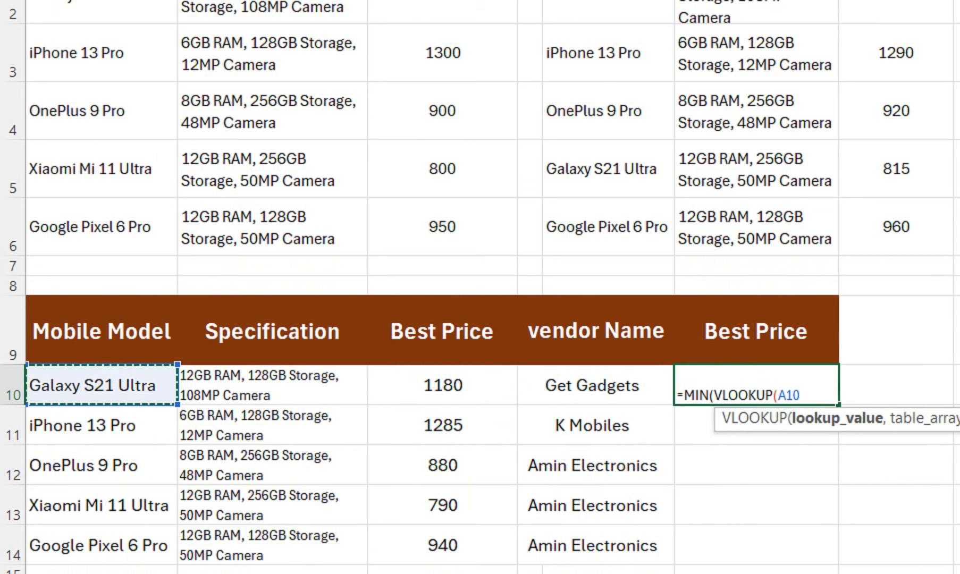
{"action": "type", "text": ","}
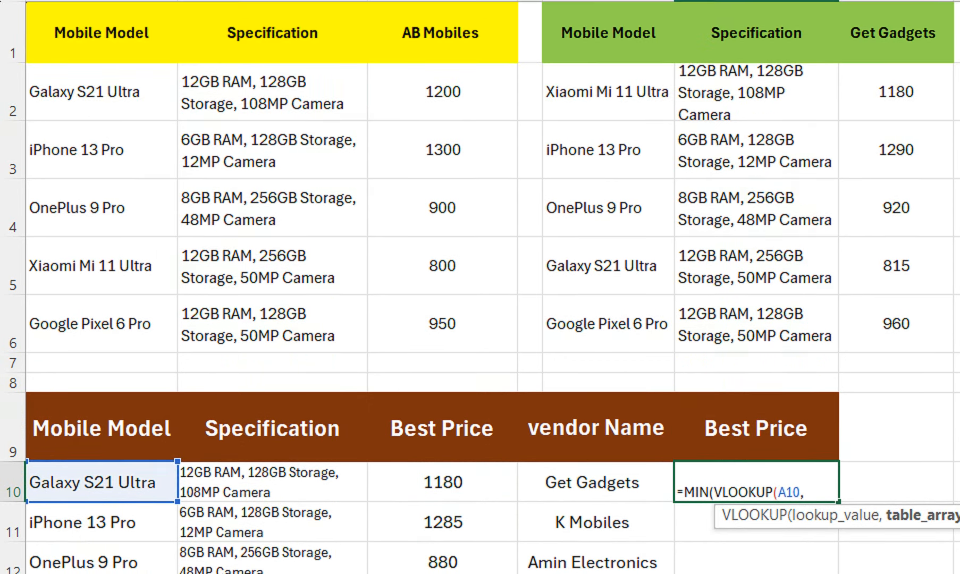
Step: Give the first VLOOKUP the absolute table array $A$2:$B$6 and column index 2
{"action": "left_click_drag", "start_coordinate": [80, 138], "coordinate": [340, 383]}
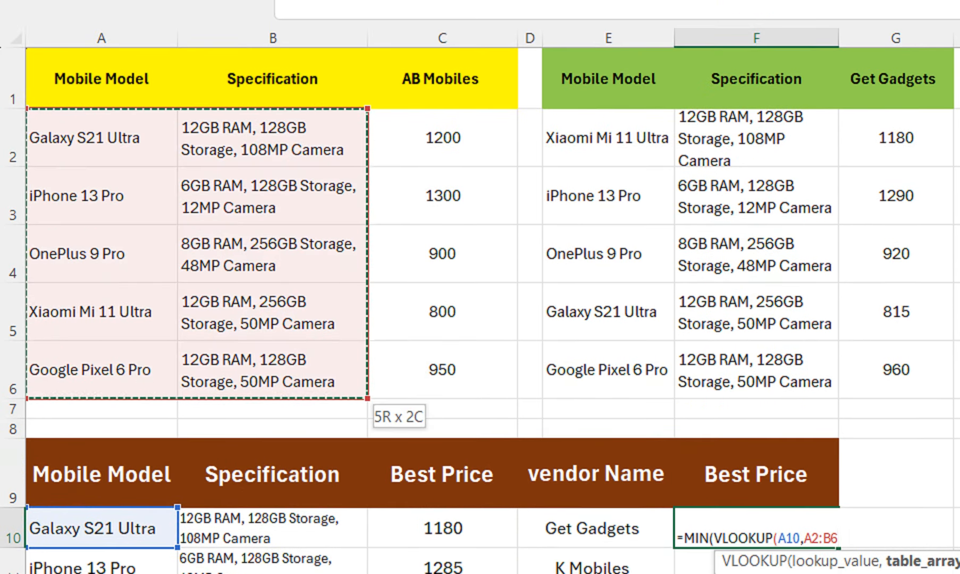
{"action": "key", "text": "F4"}
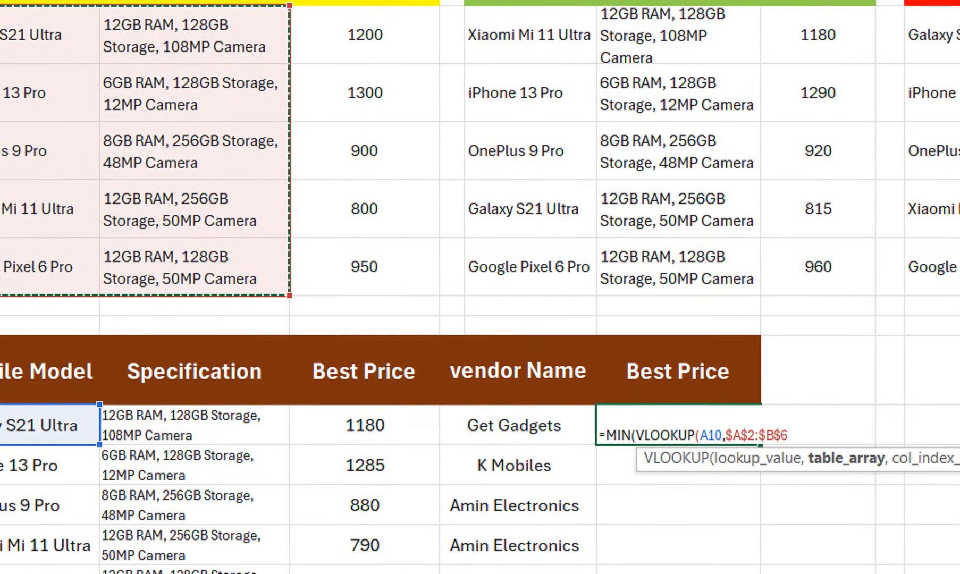
{"action": "type", "text": ",2"}
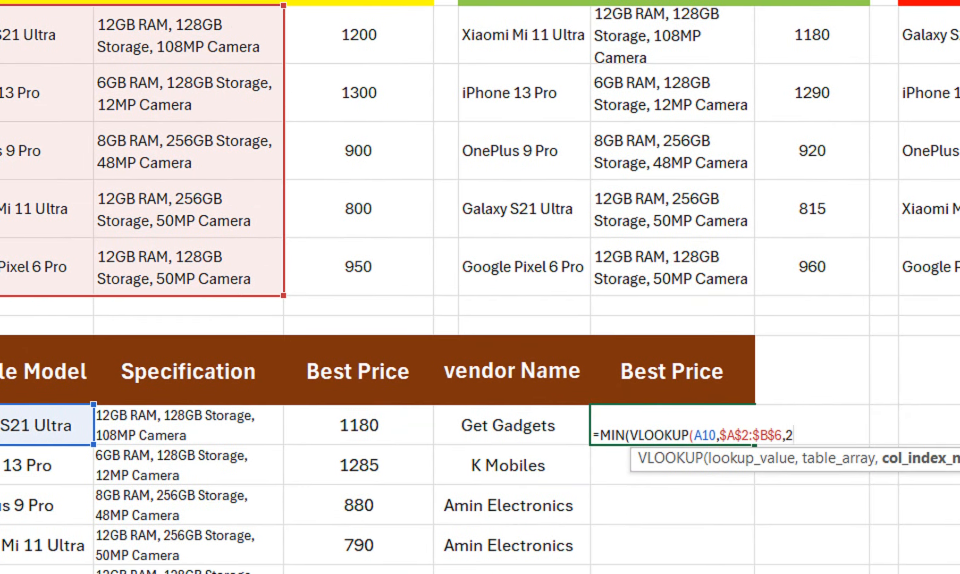
Step: Replace the first VLOOKUP's table array with the absolute range $A$2:$C$6
{"action": "left_click_drag", "start_coordinate": [782, 435], "coordinate": [699, 424]}
{"action": "left_click_drag", "start_coordinate": [101, 121], "coordinate": [298, 181]}
{"action": "left_click_drag", "start_coordinate": [363, 204], "coordinate": [514, 324]}
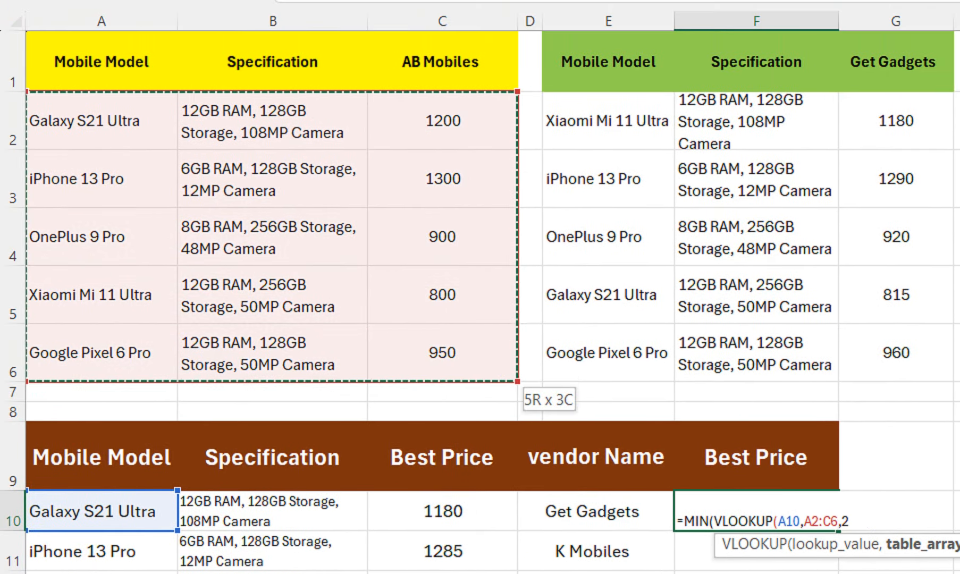
{"action": "key", "text": "F4"}
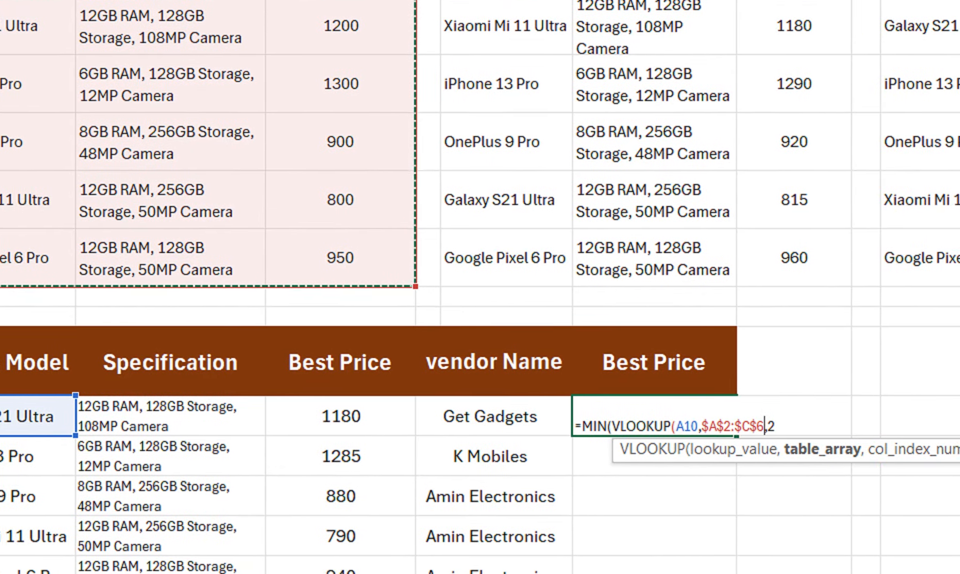
Step: Set the first VLOOKUP's column index to 3 with exact match FALSE, and close it ready for MIN's second argument
{"action": "left_click", "coordinate": [783, 427]}
{"action": "key", "text": "BackSpace"}
{"action": "type", "text": "3,"}
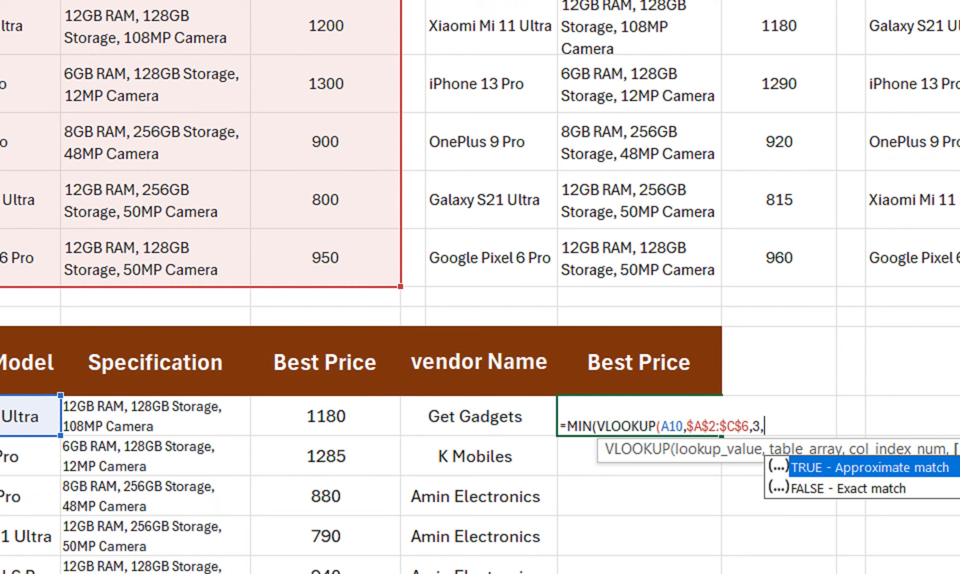
{"action": "key", "text": "Down"}
{"action": "key", "text": "Tab"}
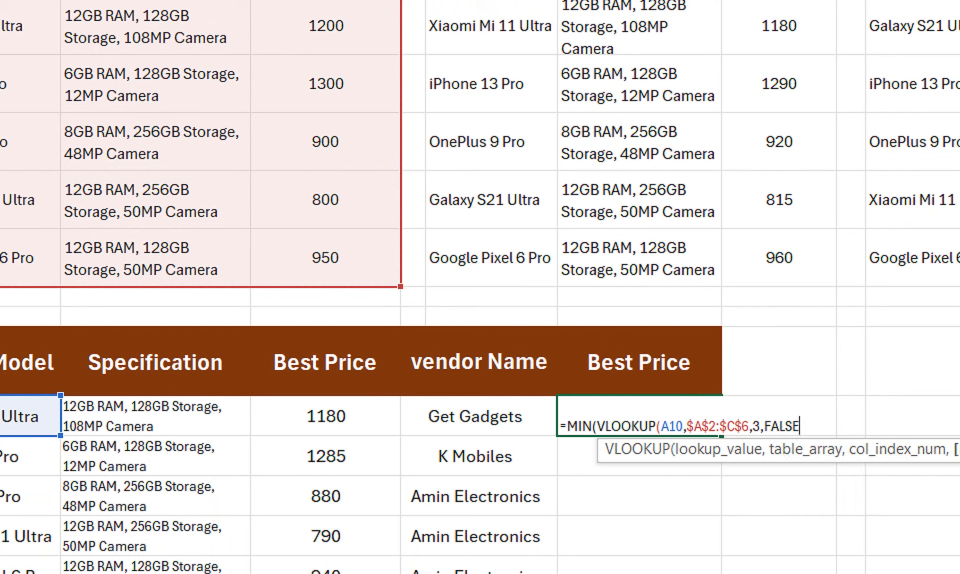
{"action": "type", "text": "),"}
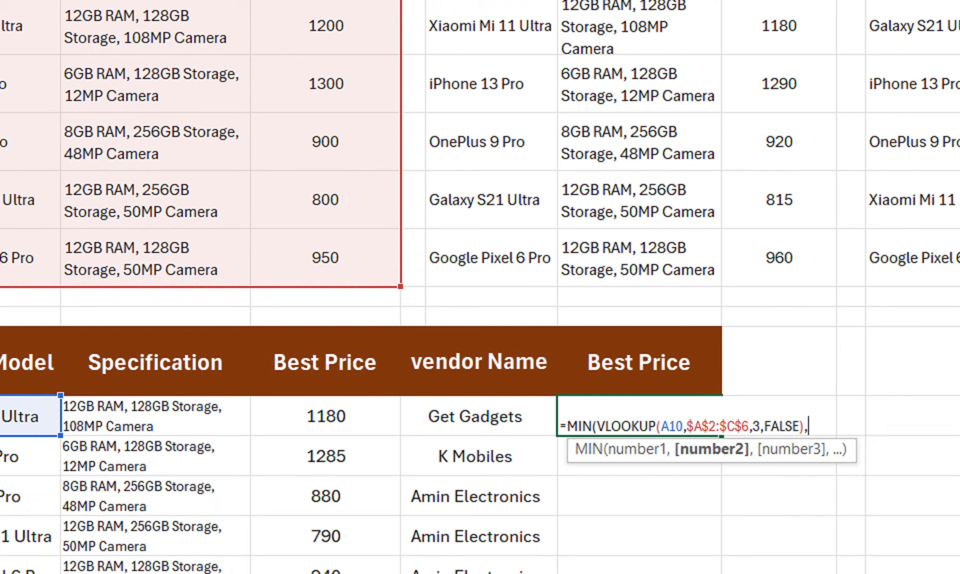
Step: Add a second VLOOKUP inside MIN, looking up A10 in $E$2:$G$6 with column index 3 and exact match FALSE
{"action": "type", "text": "vl"}
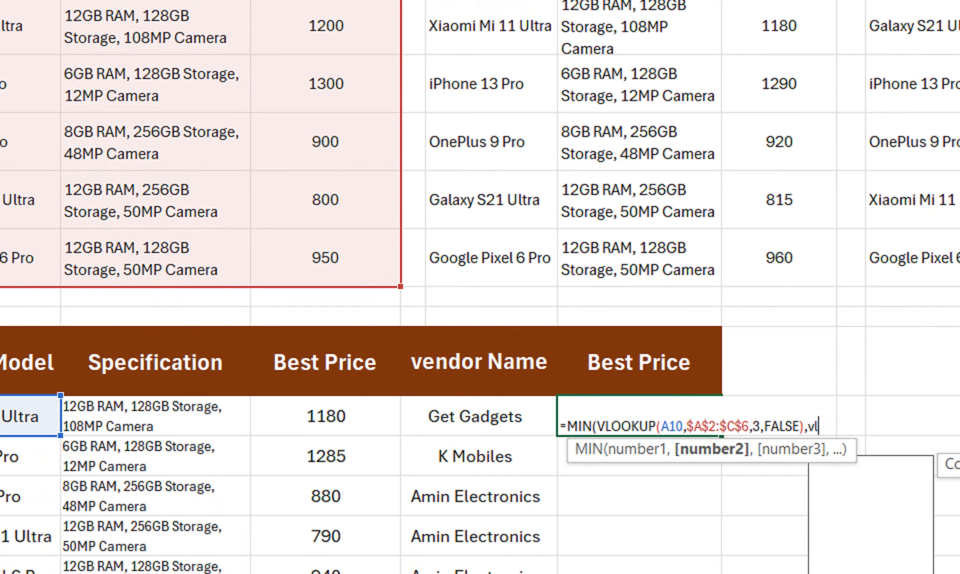
{"action": "key", "text": "Tab"}
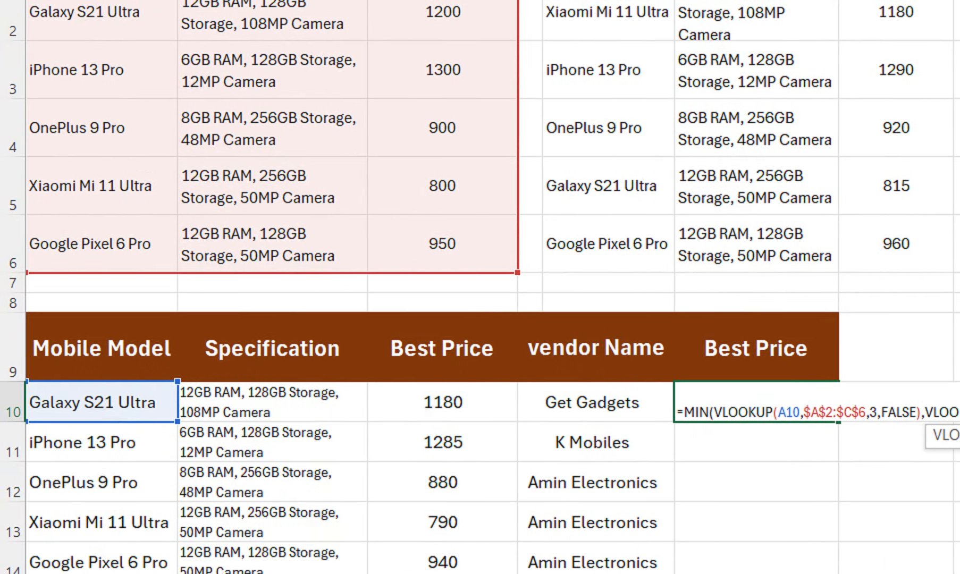
{"action": "type", "text": "A10,"}
{"action": "left_click_drag", "start_coordinate": [294, 138], "coordinate": [582, 428]}
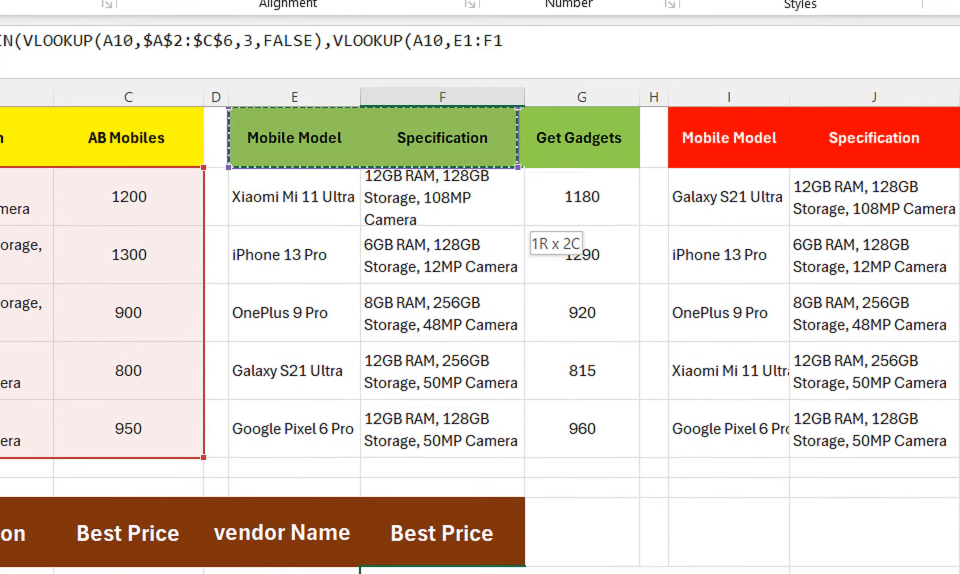
{"action": "left_click_drag", "start_coordinate": [294, 197], "coordinate": [442, 196]}
{"action": "left_click_drag", "start_coordinate": [523, 234], "coordinate": [582, 429]}
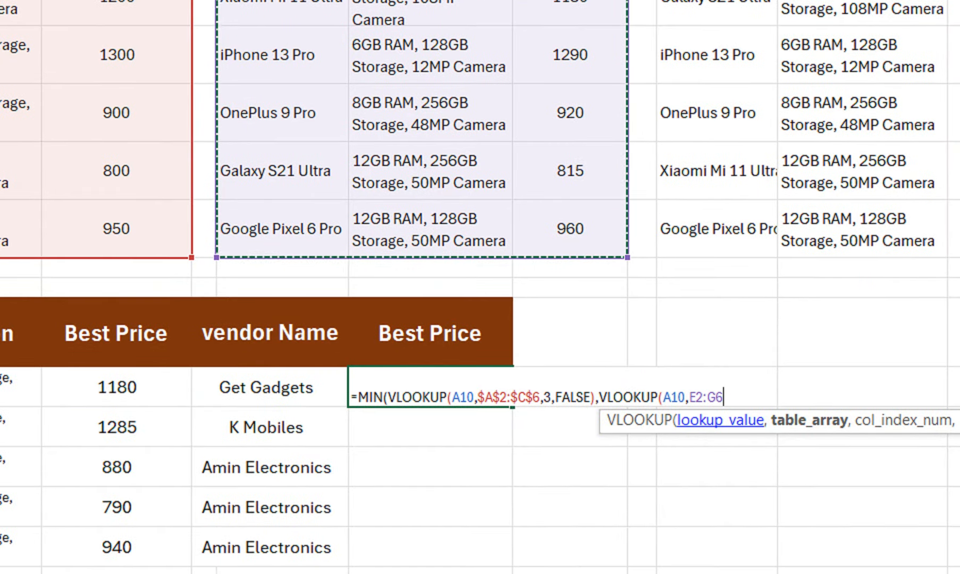
{"action": "key", "text": "F4"}
{"action": "type", "text": ",3,"}
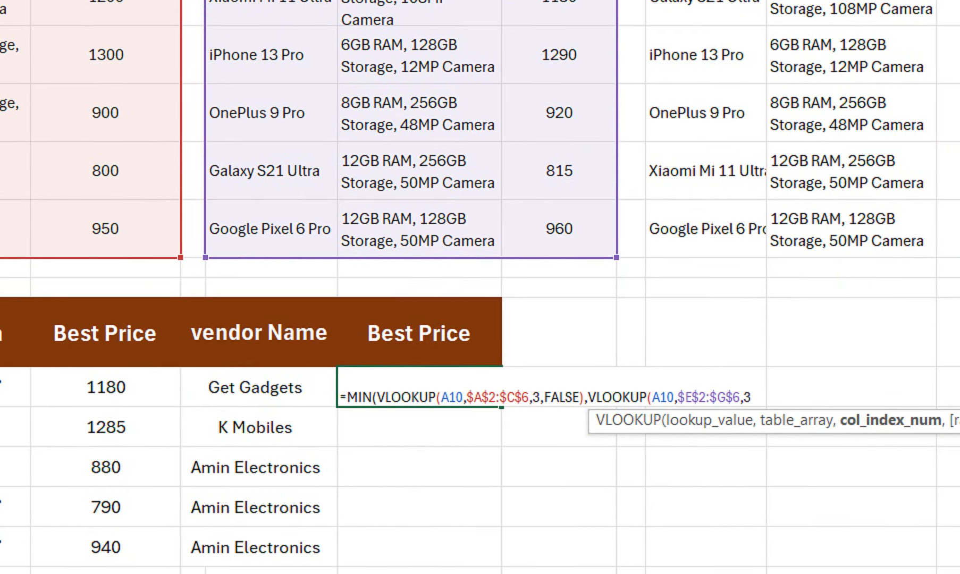
{"action": "key", "text": "Down"}
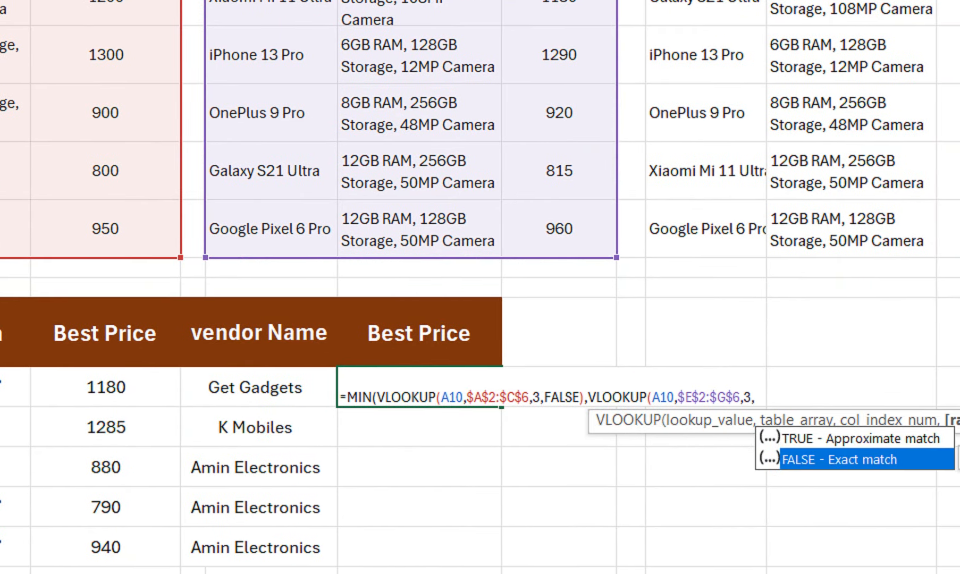
{"action": "key", "text": "Tab"}
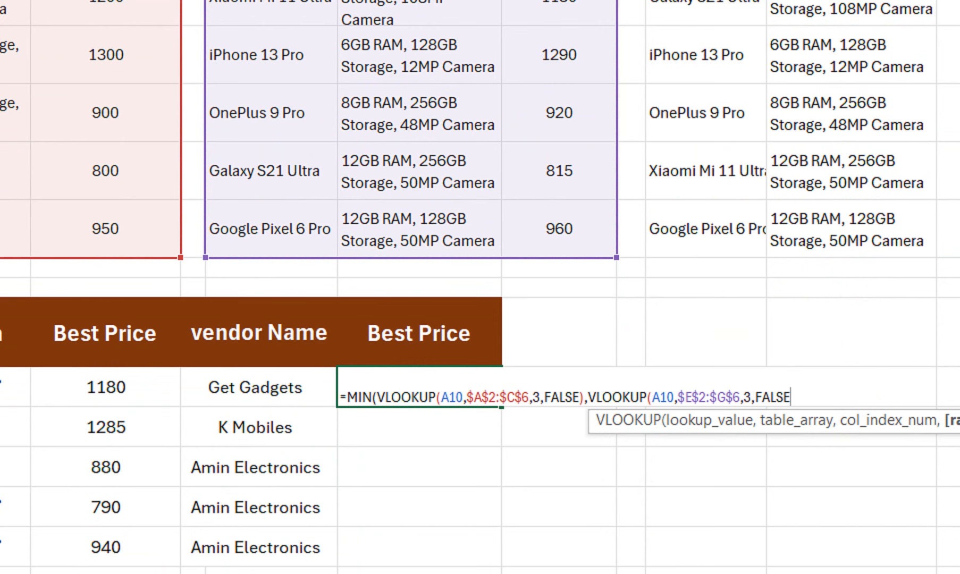
Step: Close and commit the MIN formula in F10, and centre its result horizontally in the cell
{"action": "type", "text": "))"}
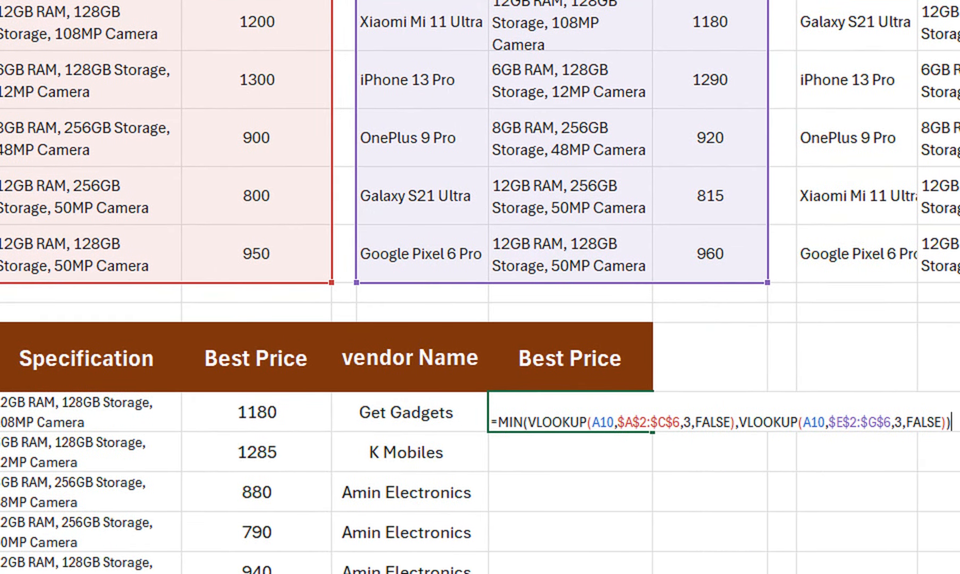
{"action": "type", "text": ")"}
{"action": "key", "text": "Return"}
{"action": "left_click", "coordinate": [571, 412]}
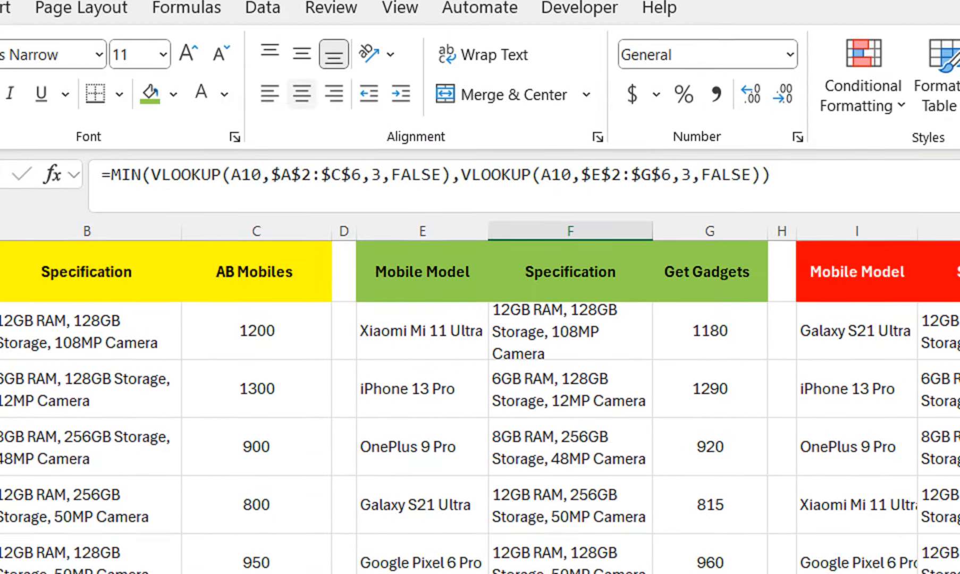
{"action": "left_click", "coordinate": [300, 94]}
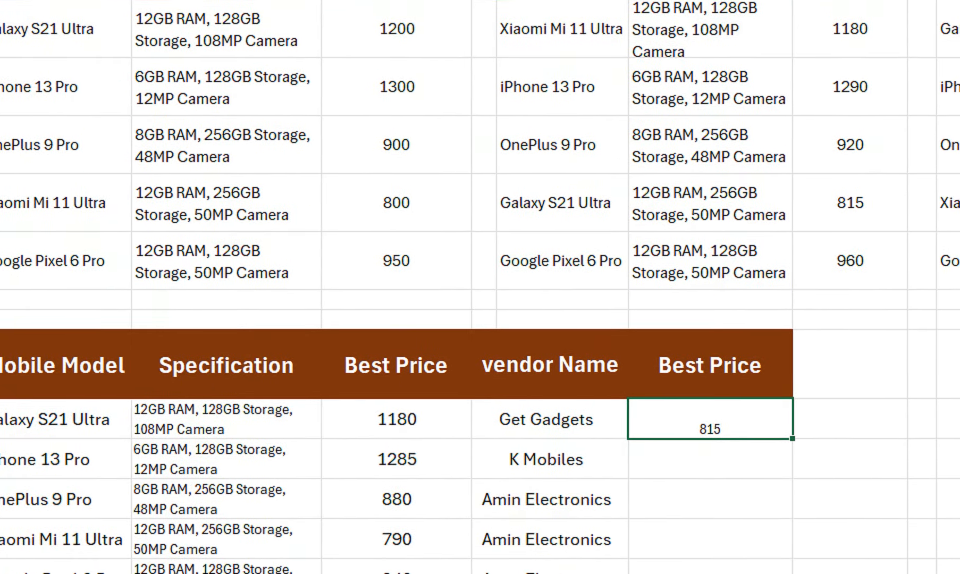
Step: Review the MIN and VLOOKUP formula in F10 and the nested IF formula in D10 without editing them
{"action": "double_click", "coordinate": [809, 534]}
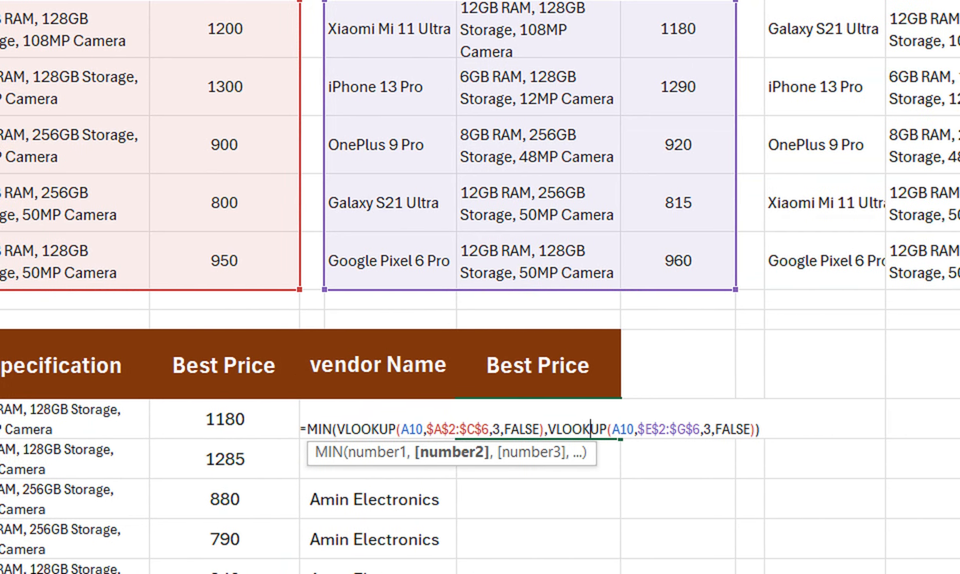
{"action": "left_click", "coordinate": [756, 428]}
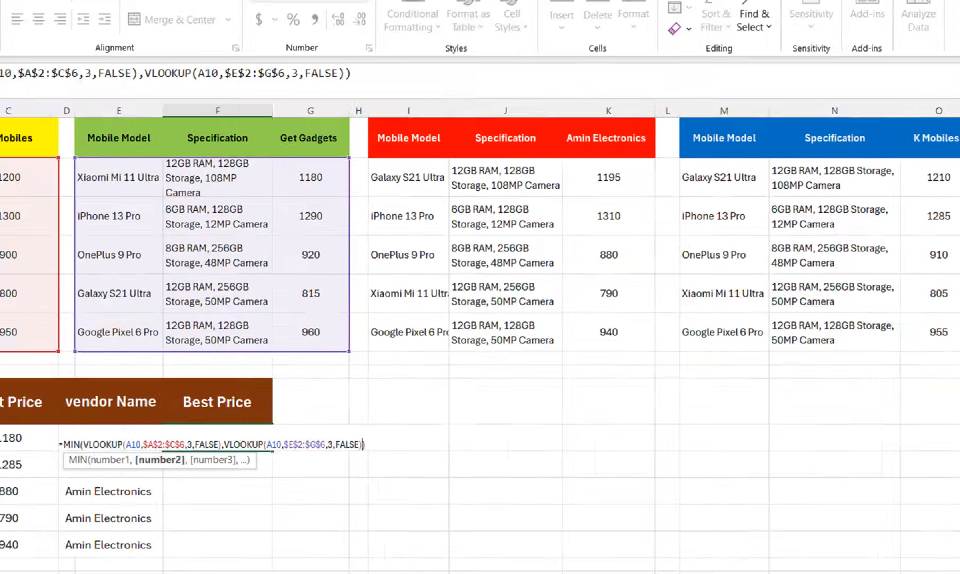
{"action": "key", "text": "Return"}
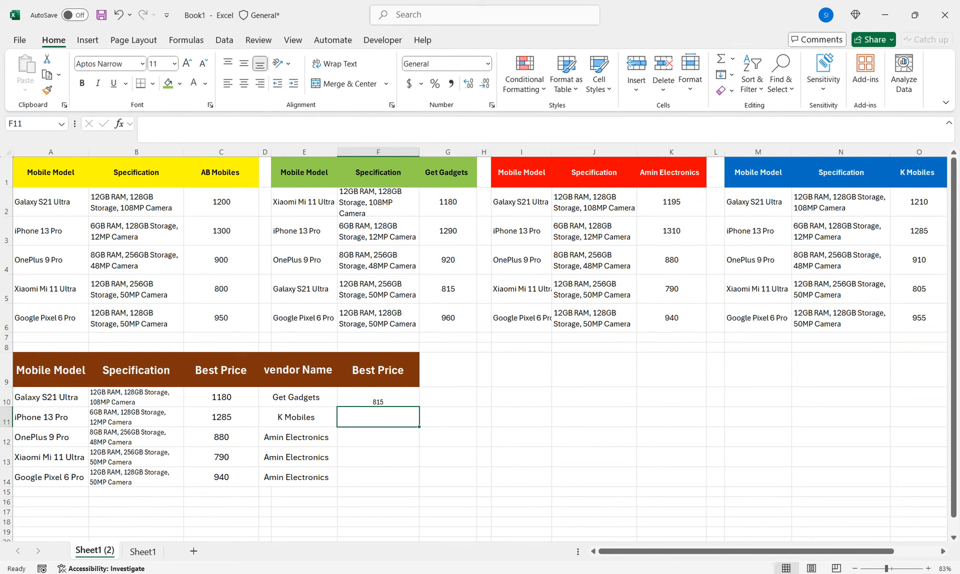
{"action": "double_click", "coordinate": [295, 397]}
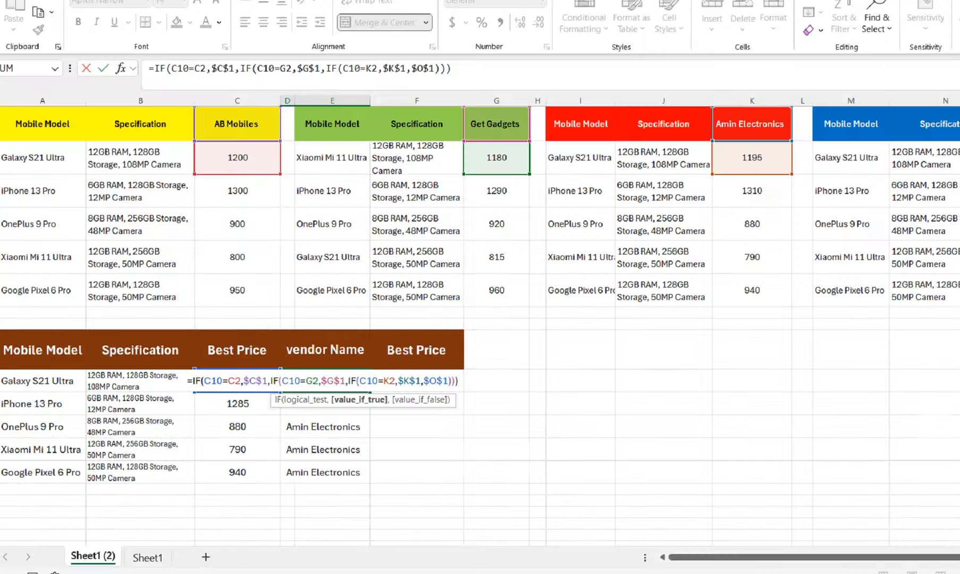
{"action": "key", "text": "Return"}
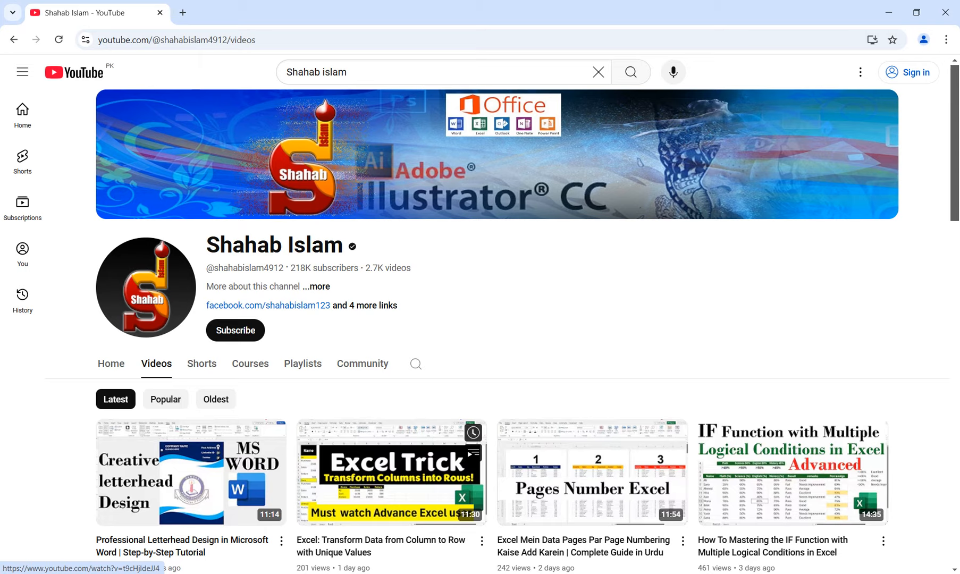